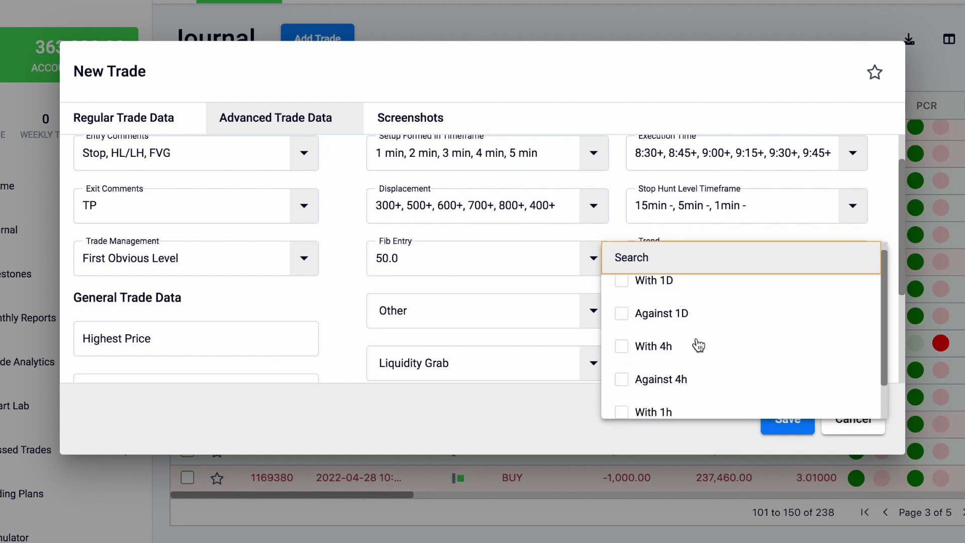
Step: Scroll through the Trend options and close the list without selecting any trend
scroll(689, 367, "down", 2)
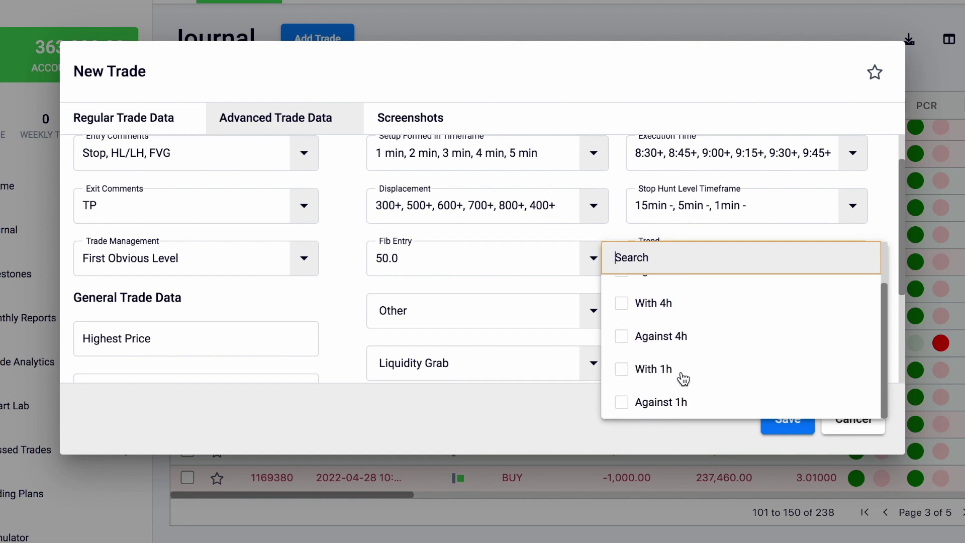
scroll(684, 379, "up", 2)
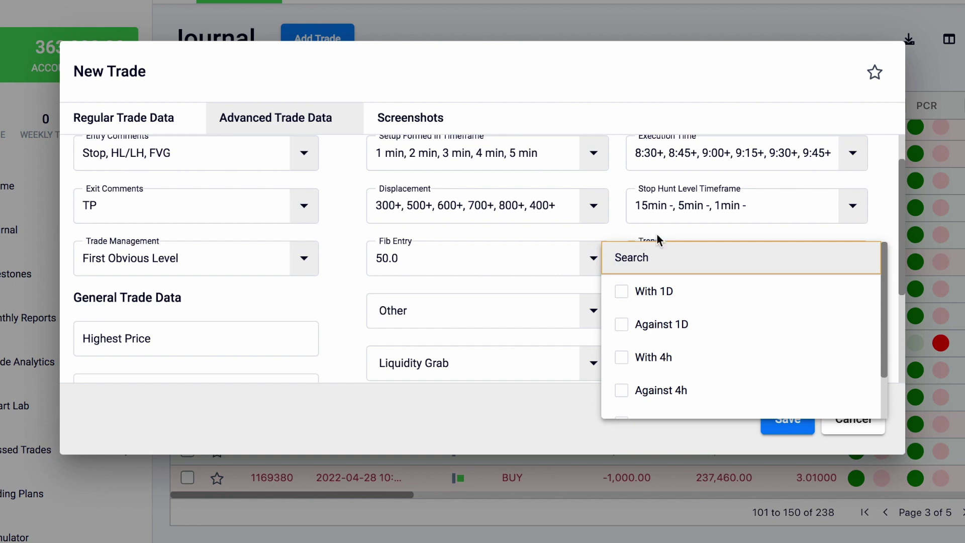
scroll(707, 404, "down", 2)
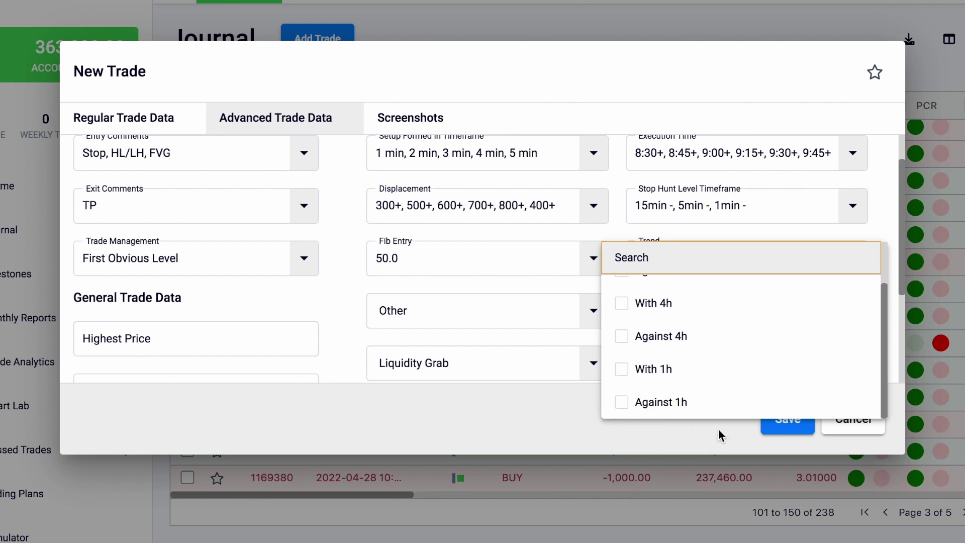
scroll(718, 292, "up", 2)
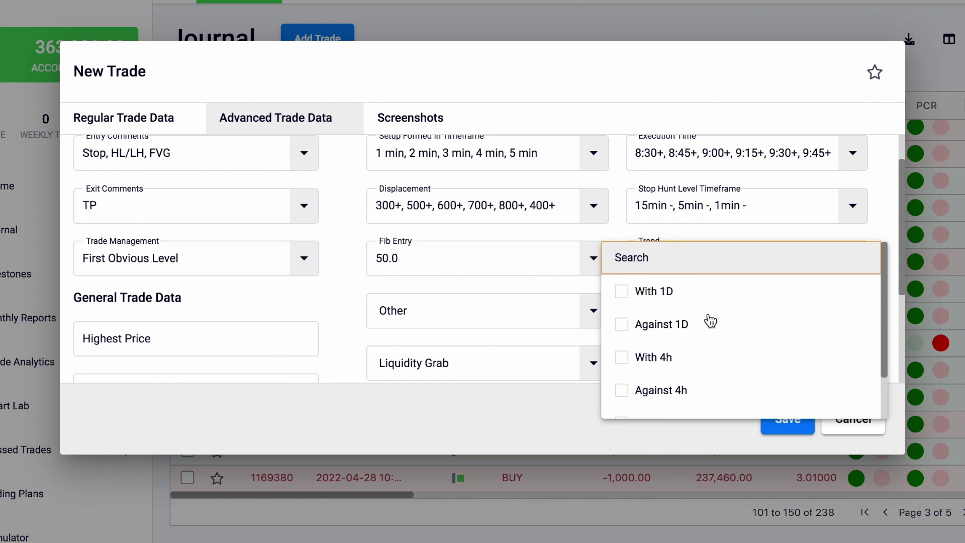
left_click(356, 302)
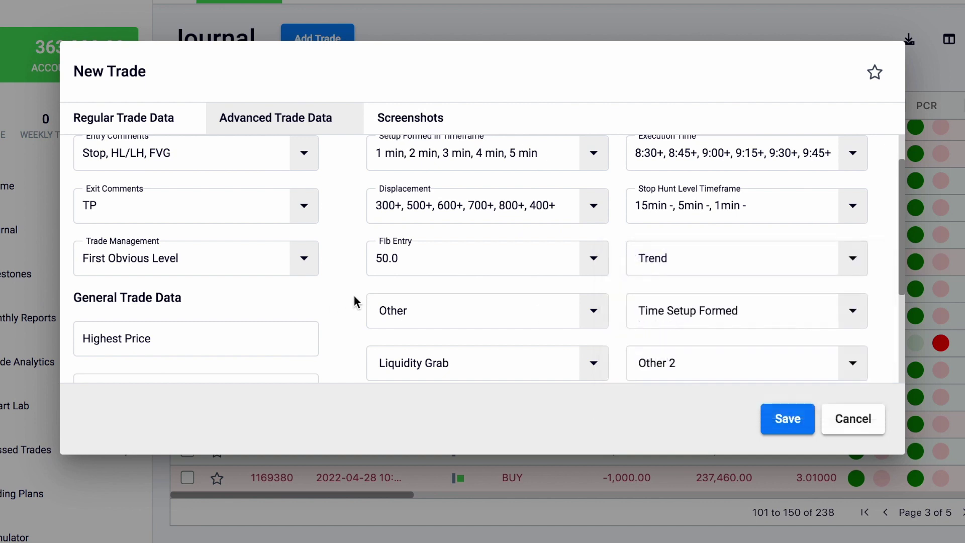
Step: Open the Other dropdown further down the form and scroll through its tag checkboxes
scroll(382, 298, "down", 1)
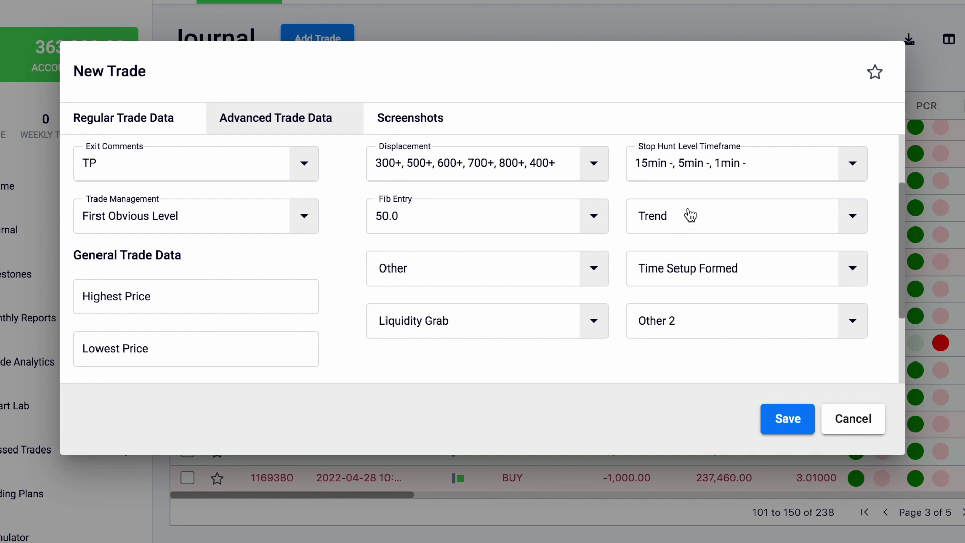
left_click(516, 272)
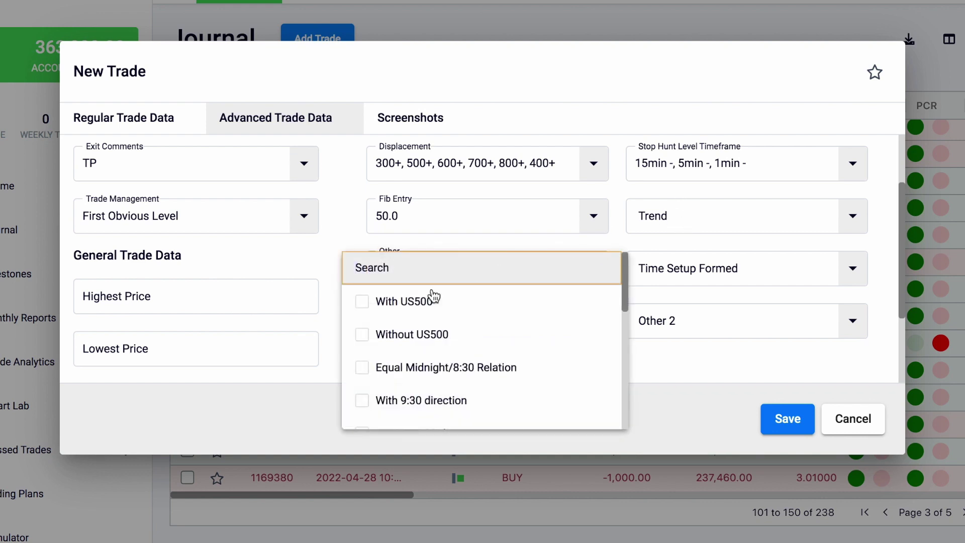
scroll(448, 360, "down", 5)
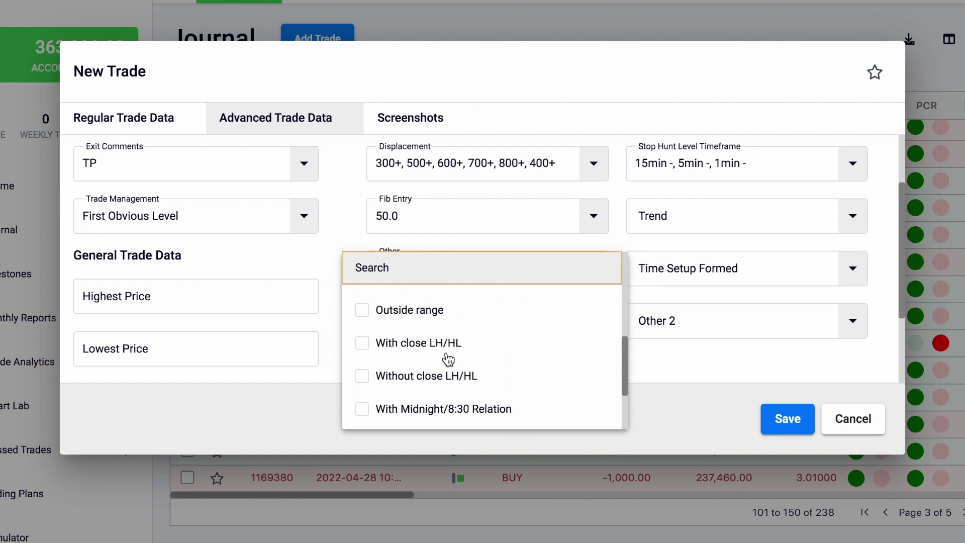
scroll(448, 359, "up", 2)
scroll(448, 360, "up", 3)
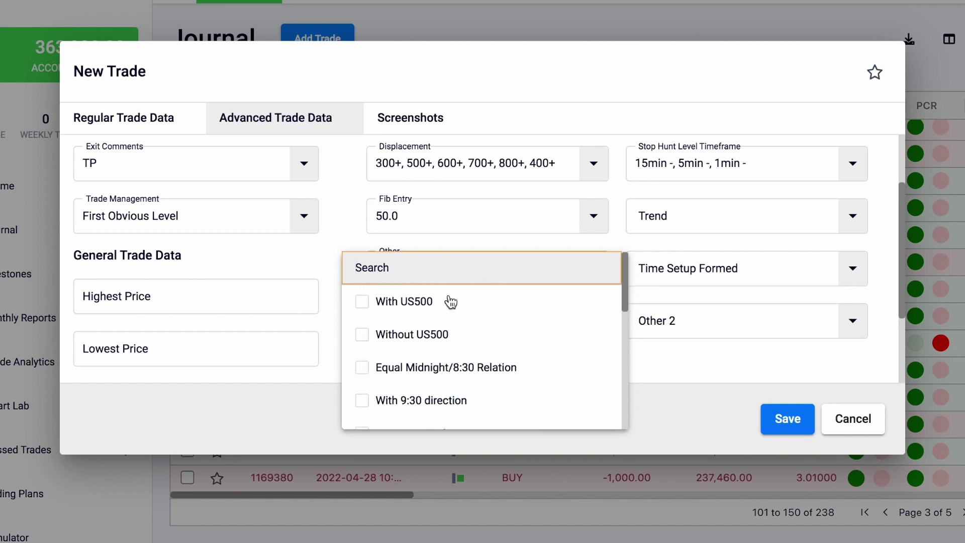
scroll(539, 347, "down", 4)
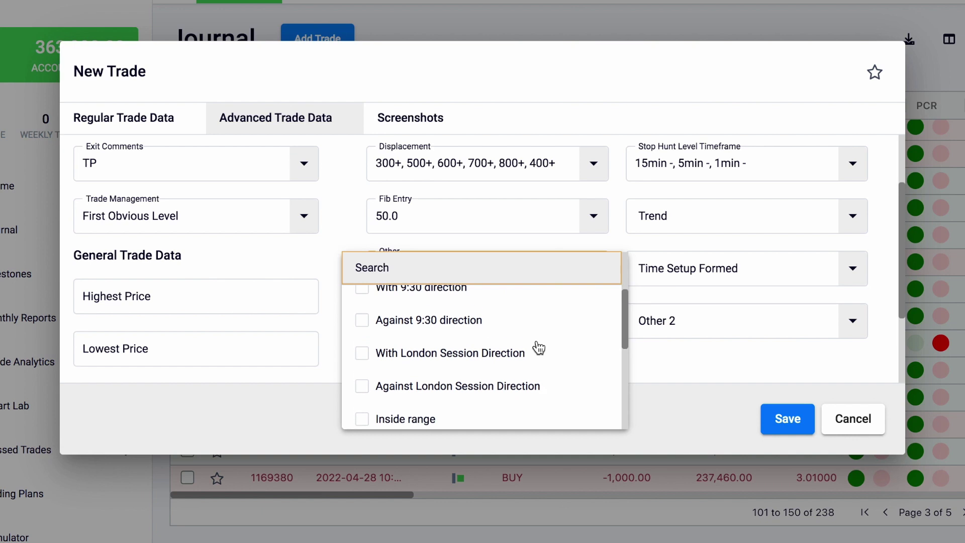
scroll(538, 347, "down", 2)
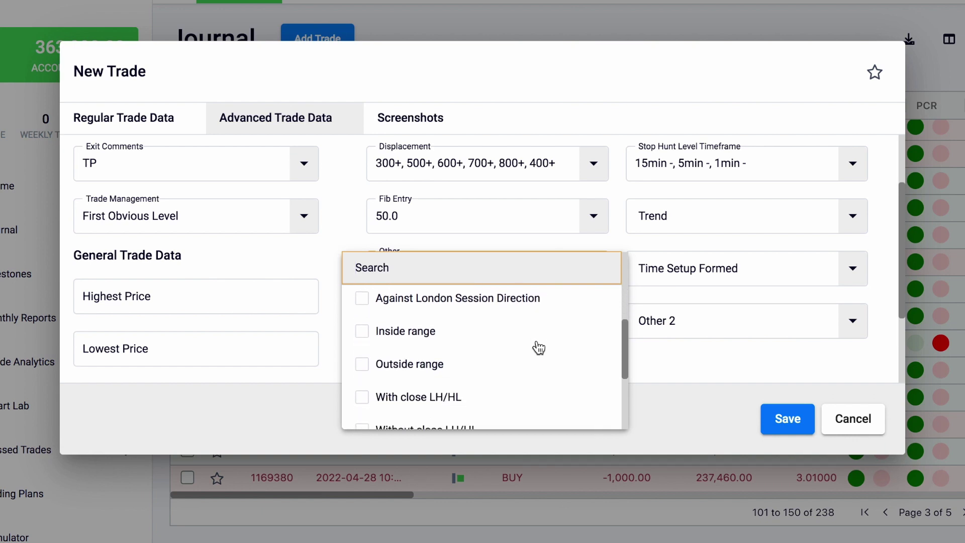
scroll(539, 348, "up", 5)
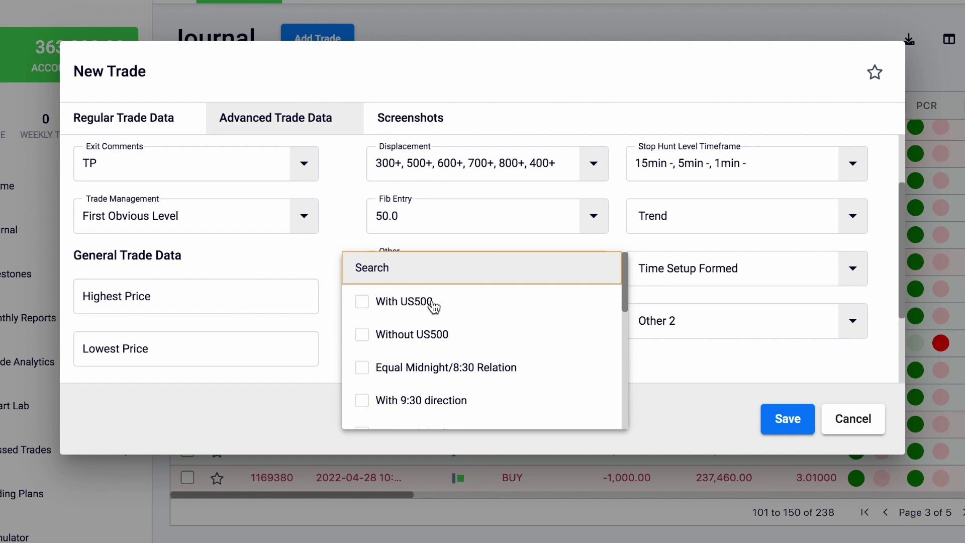
scroll(474, 320, "down", 2)
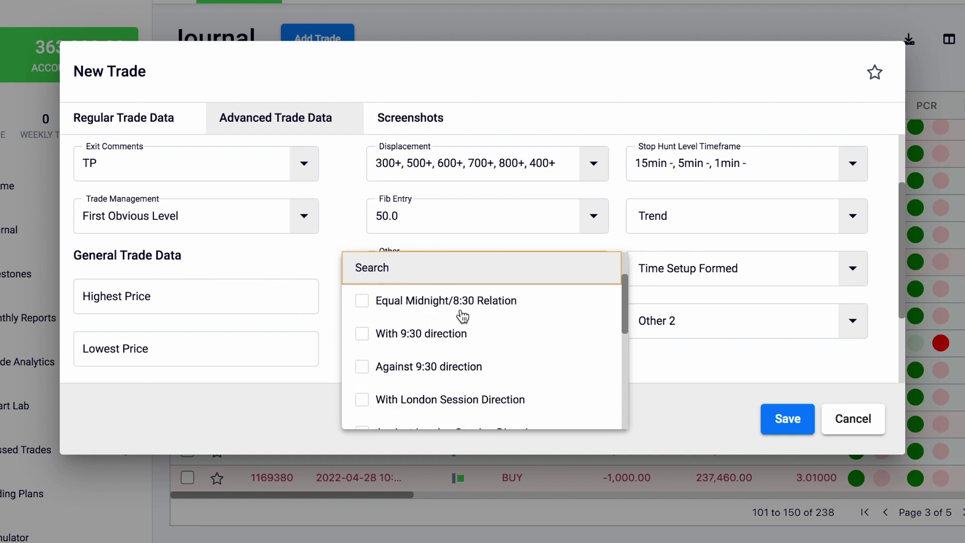
scroll(506, 323, "down", 8)
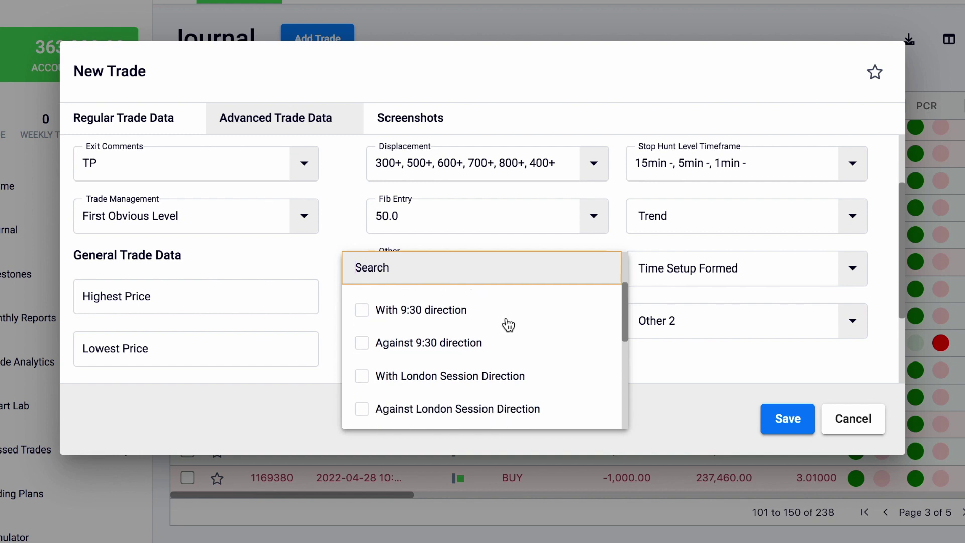
scroll(482, 322, "up", 1)
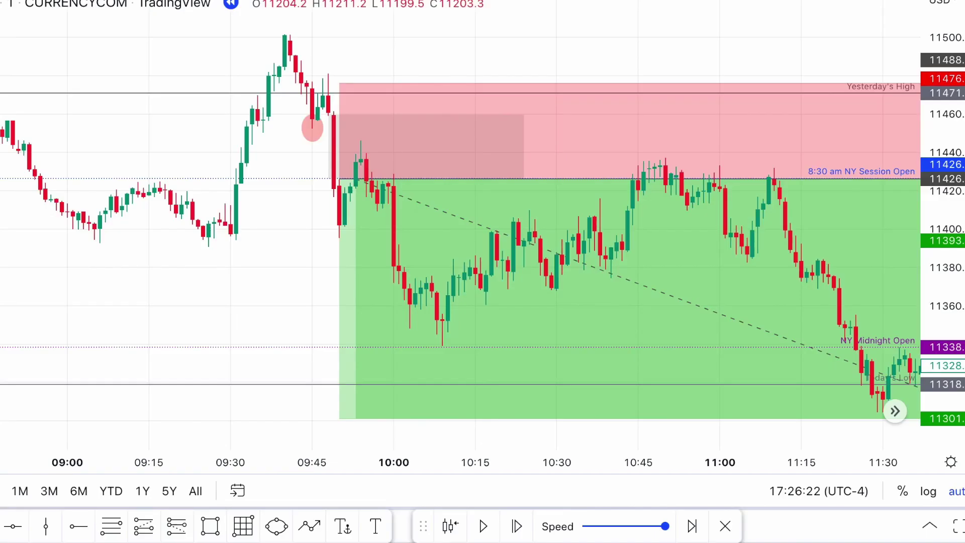
Step: Switch the TradingView chart to the 15-minute timeframe and zoom around the trade
type("15")
key("Return")
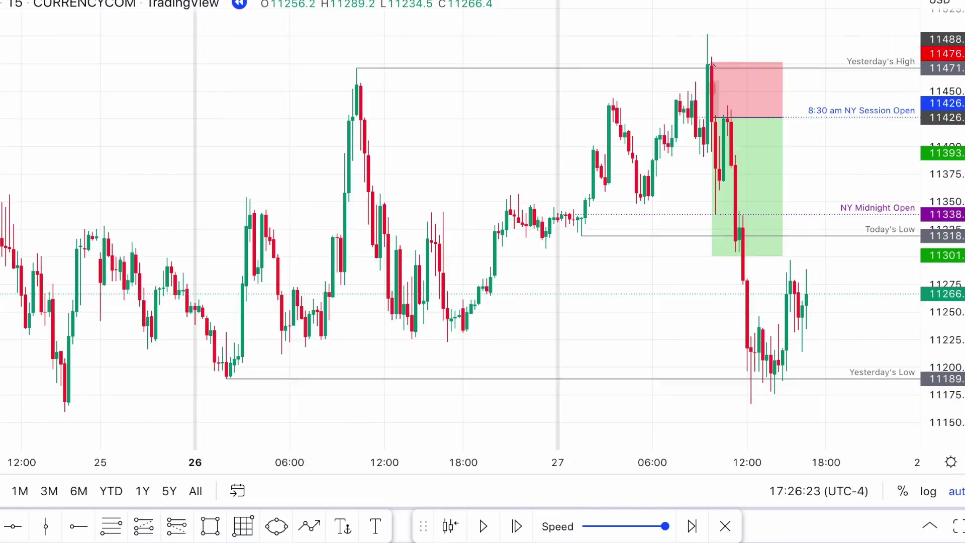
scroll(562, 173, "up", 4)
scroll(562, 173, "up", 2)
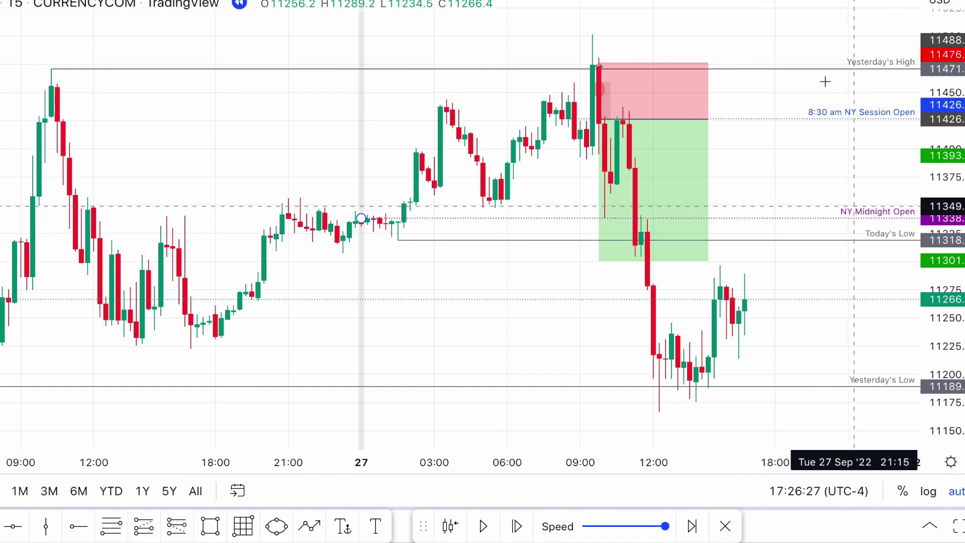
scroll(792, 201, "down", 2)
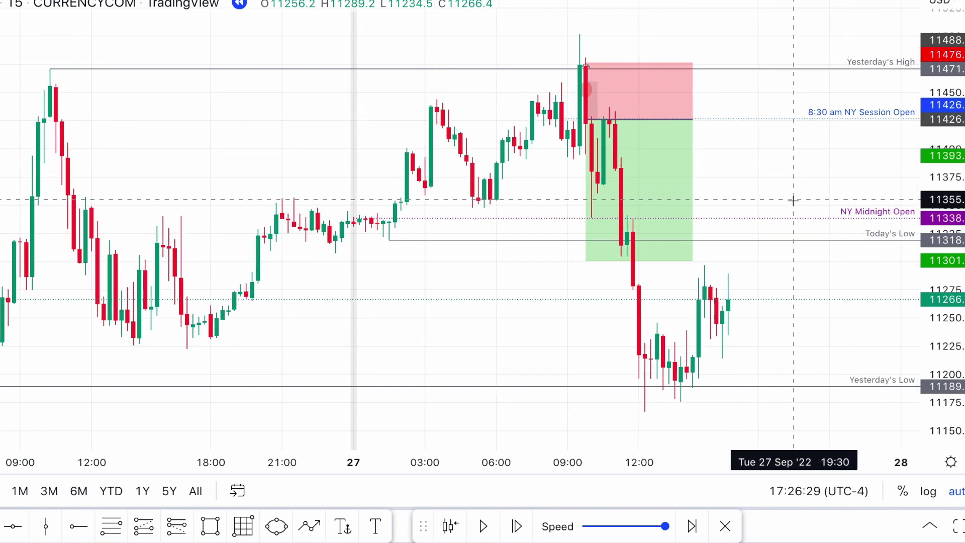
scroll(792, 201, "up", 4)
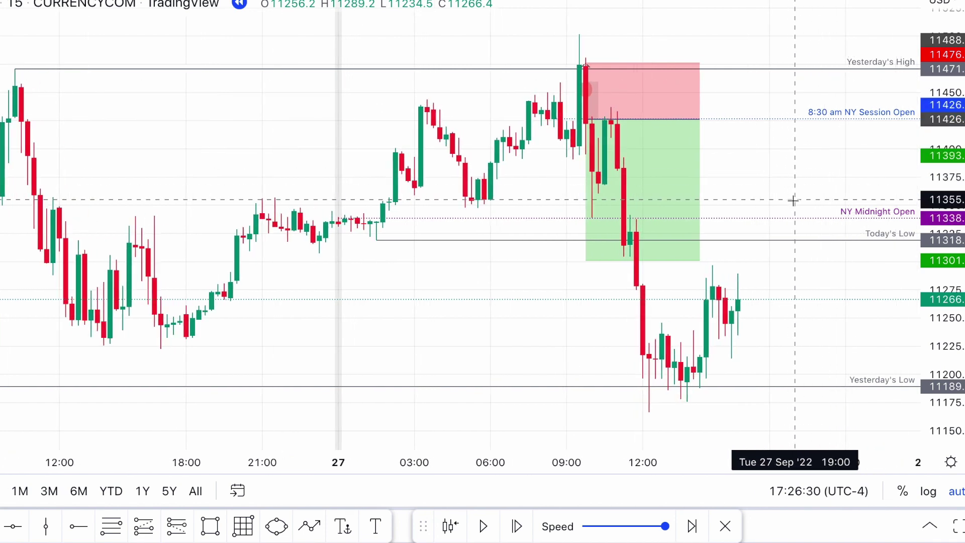
Step: Pan and zoom to inspect the US 100 position from stop 11476.1 to target 11301.2
scroll(793, 201, "left", 4)
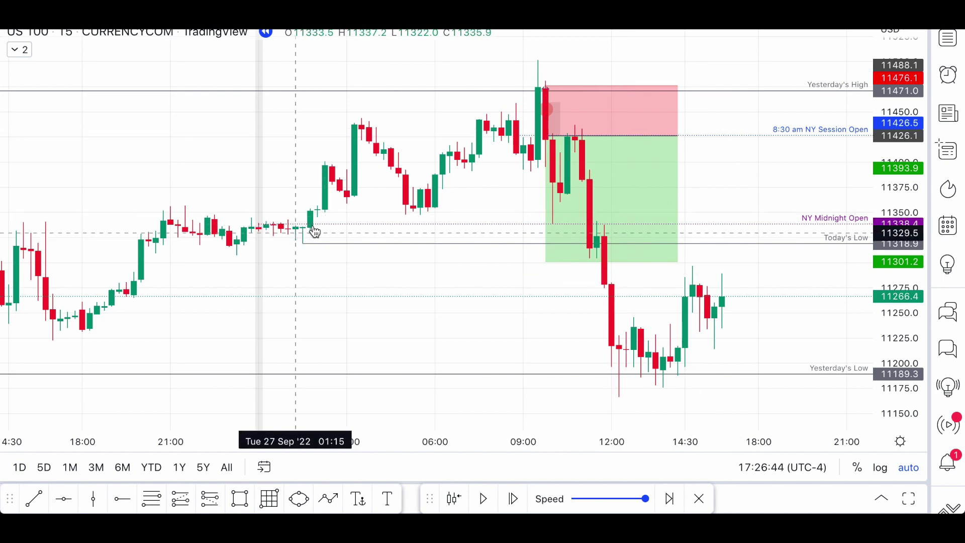
scroll(566, 135, "left", 10)
scroll(566, 136, "left", 5)
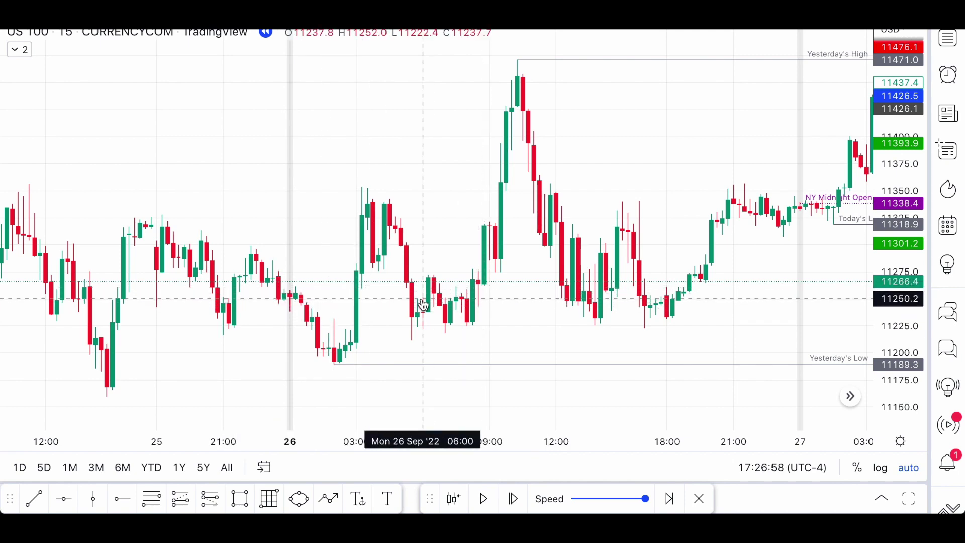
scroll(424, 305, "right", 10)
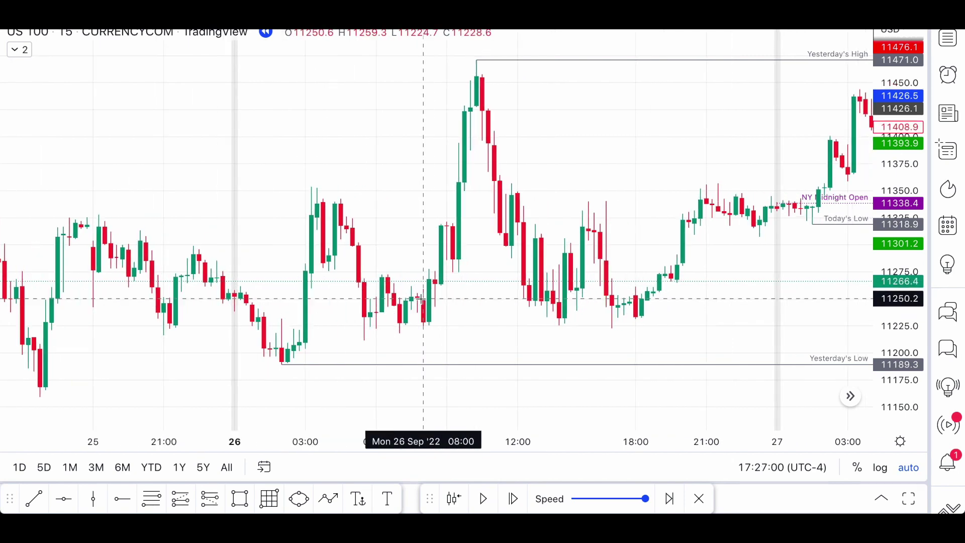
scroll(503, 281, "up", 3)
scroll(761, 259, "right", 8)
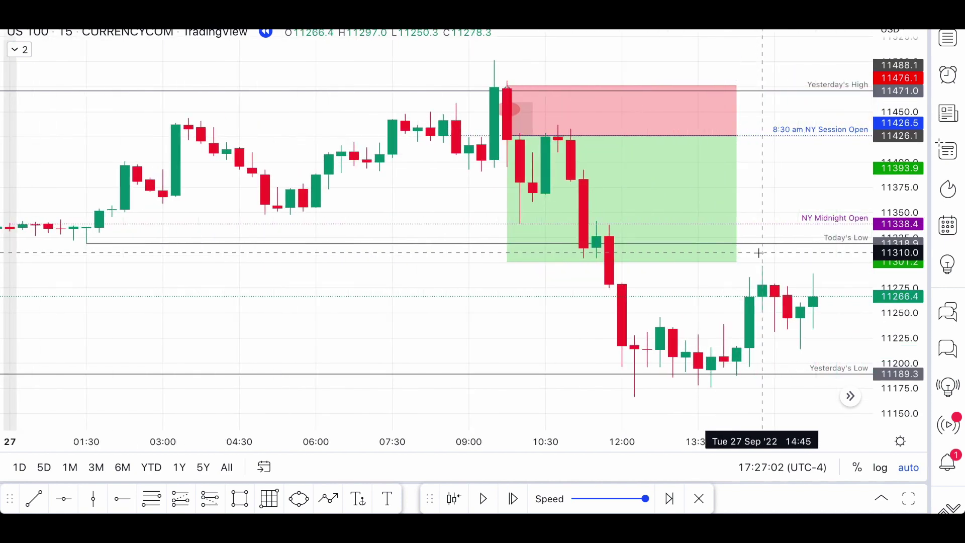
scroll(759, 256, "down", 2)
scroll(758, 253, "down", 1)
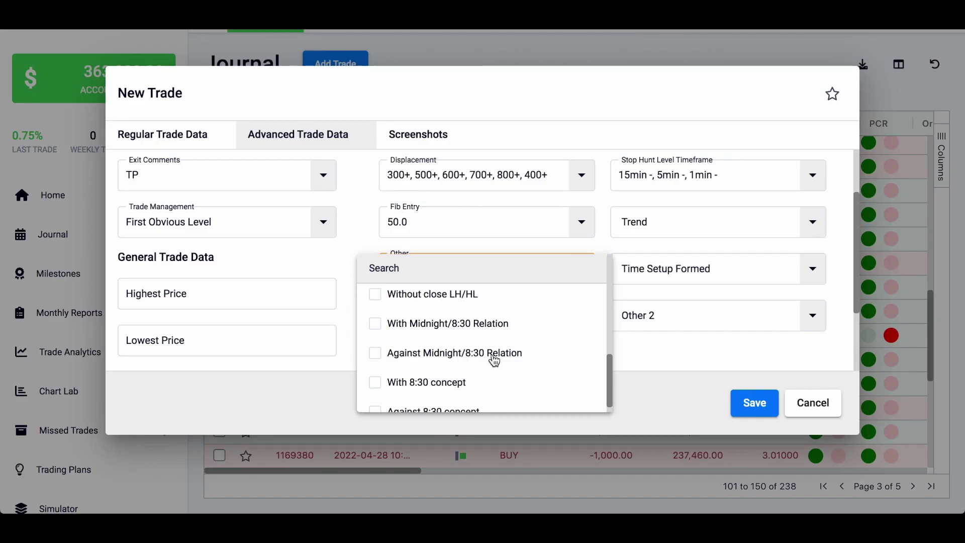
scroll(495, 362, "up", 5)
scroll(495, 361, "down", 1)
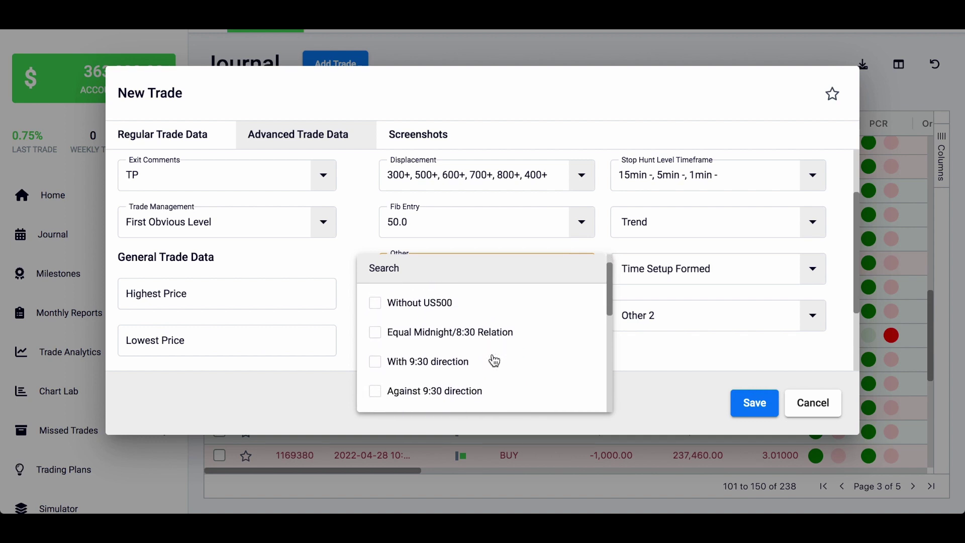
scroll(495, 361, "up", 1)
scroll(495, 361, "down", 1)
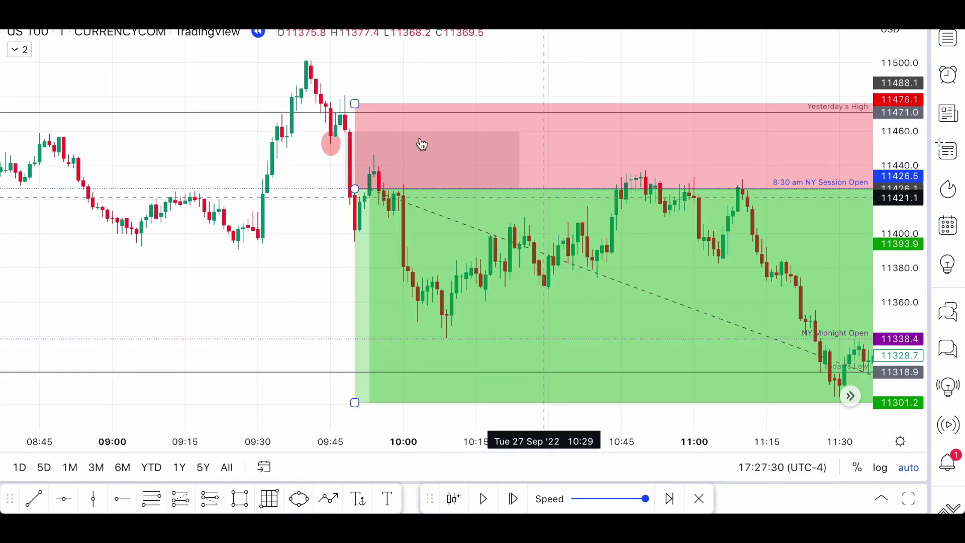
Step: Select the trade's position drawing on the chart, then tick Against 9:30 direction in Other
scroll(302, 199, "left", 3)
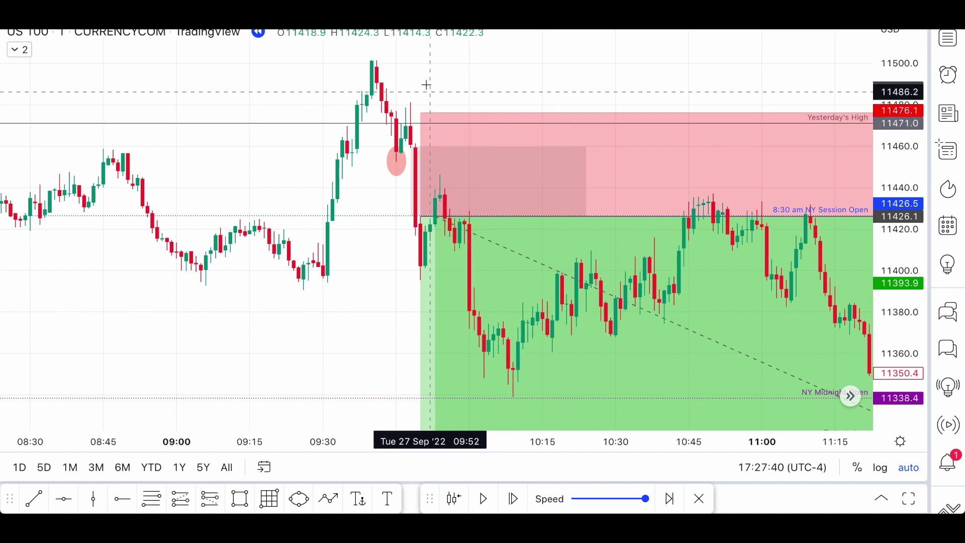
left_click(503, 308)
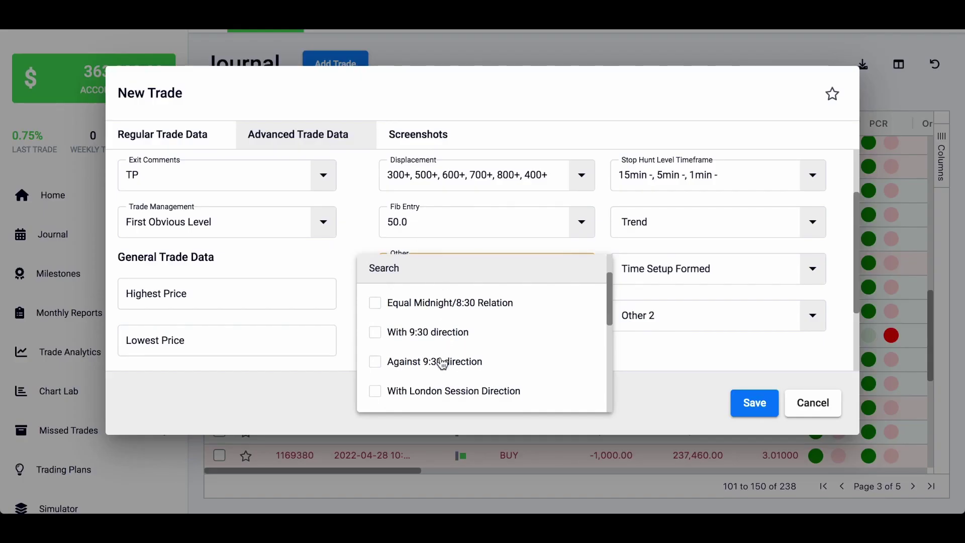
scroll(441, 356, "down", 1)
scroll(442, 353, "down", 2)
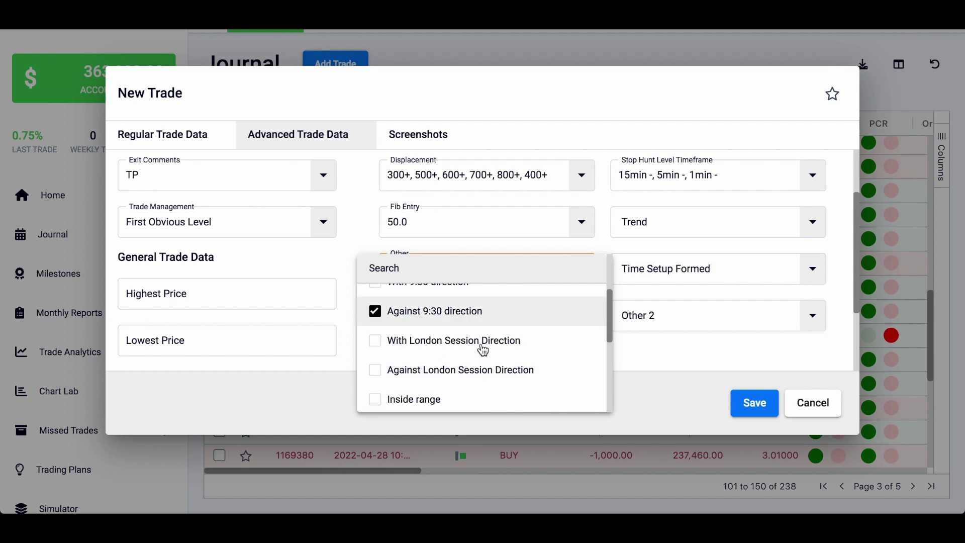
scroll(483, 351, "down", 1)
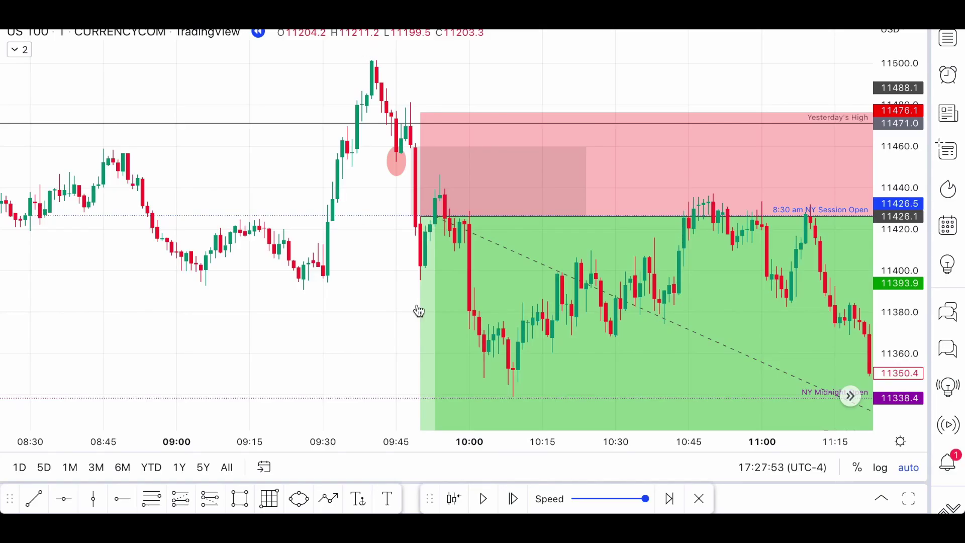
Step: Zoom out to review the closed position, then tick Against London Session Direction in Other
scroll(420, 322, "down", 8)
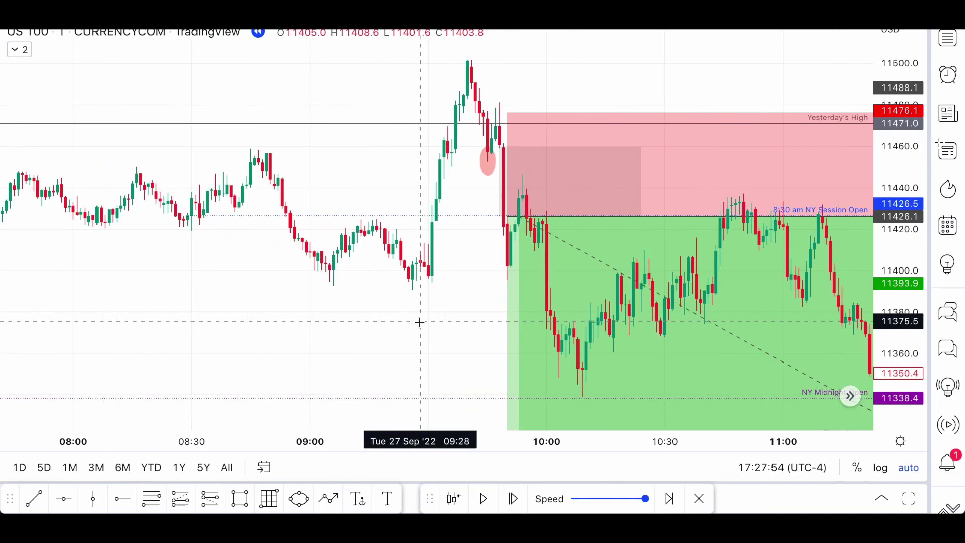
scroll(419, 321, "down", 5)
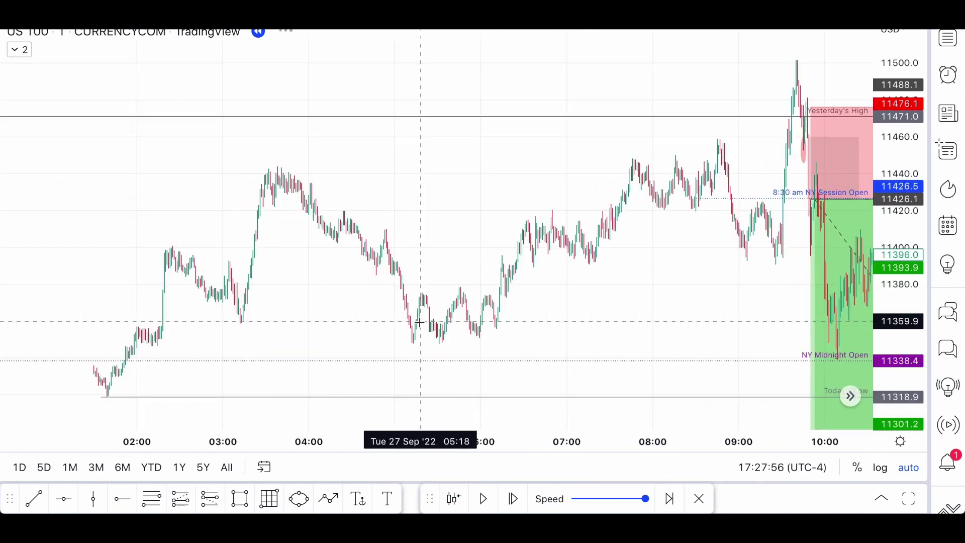
scroll(420, 322, "left", 3)
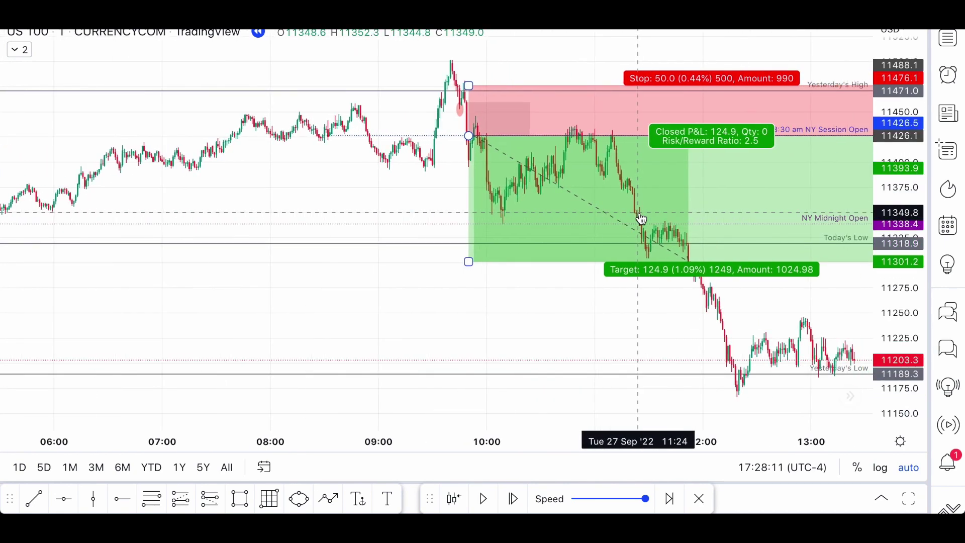
scroll(642, 218, "up", 3)
scroll(523, 213, "up", 3)
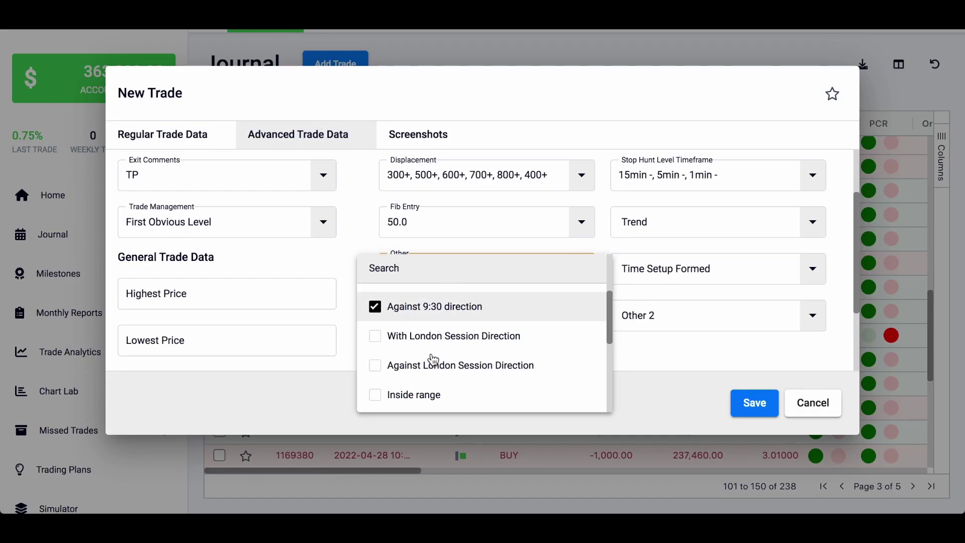
scroll(428, 371, "down", 2)
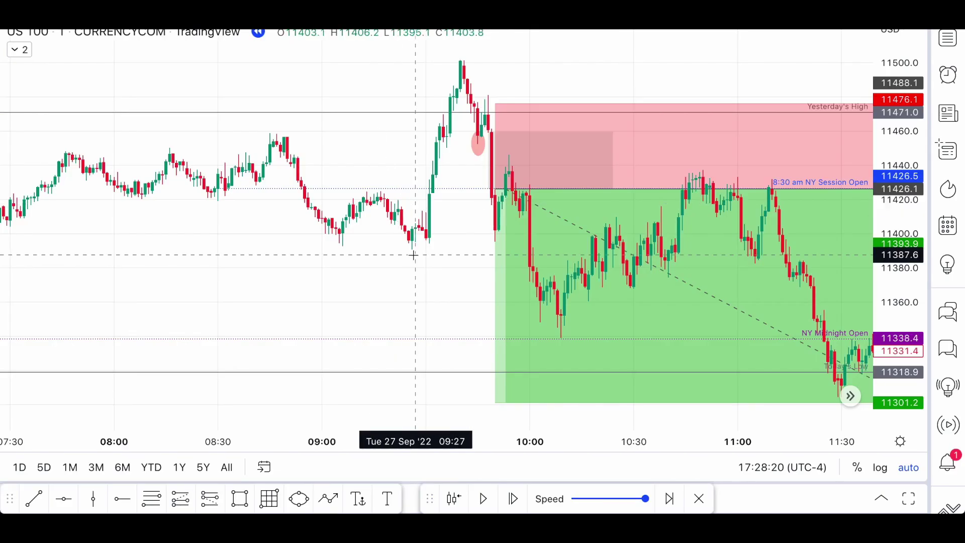
scroll(413, 254, "down", 5)
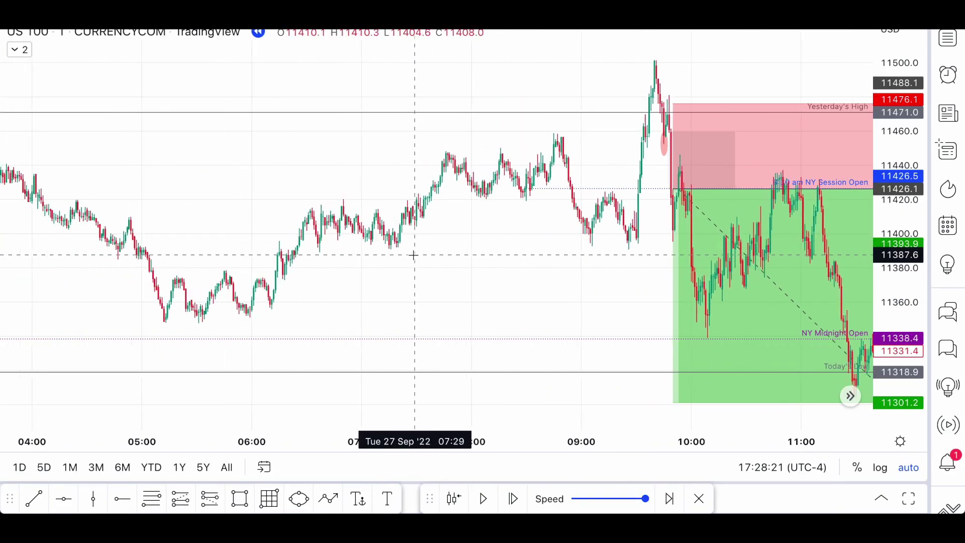
Step: Draw a rectangle from Today's Low up to the early-morning range high
scroll(413, 254, "down", 8)
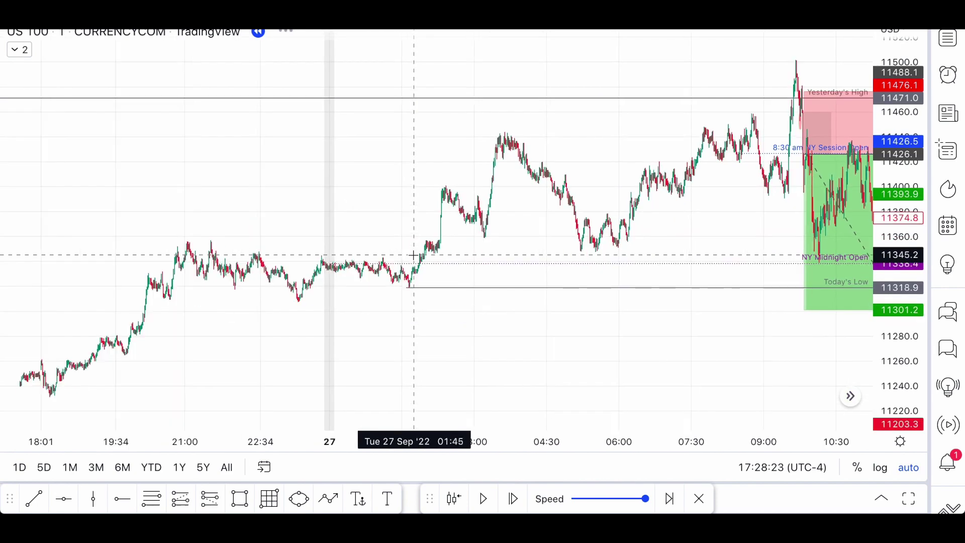
scroll(413, 255, "up", 4)
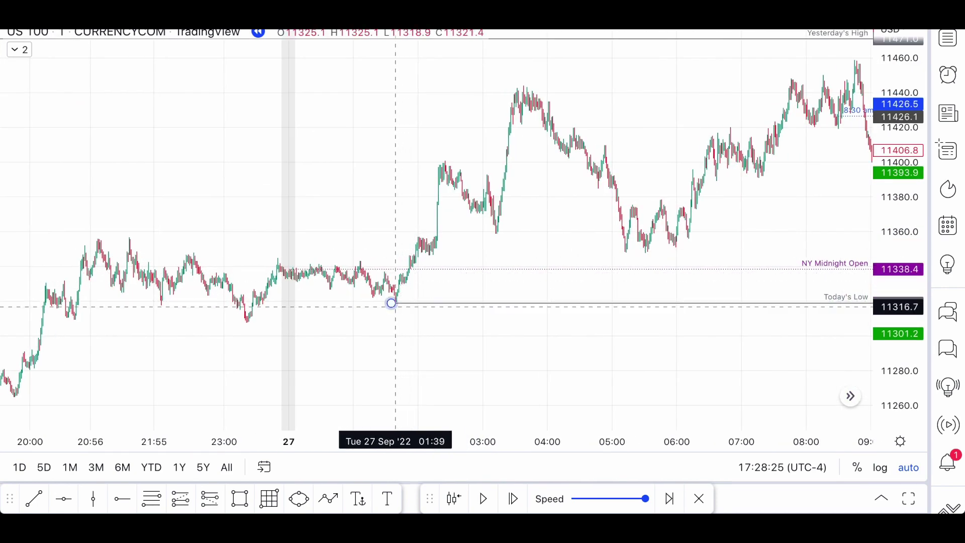
key("alt+shift+r")
left_click(388, 305)
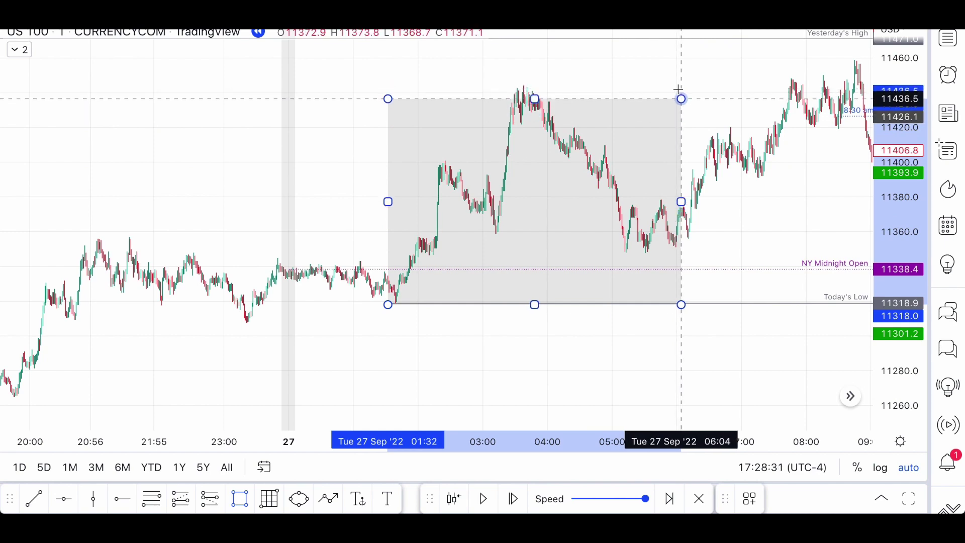
left_click(679, 87)
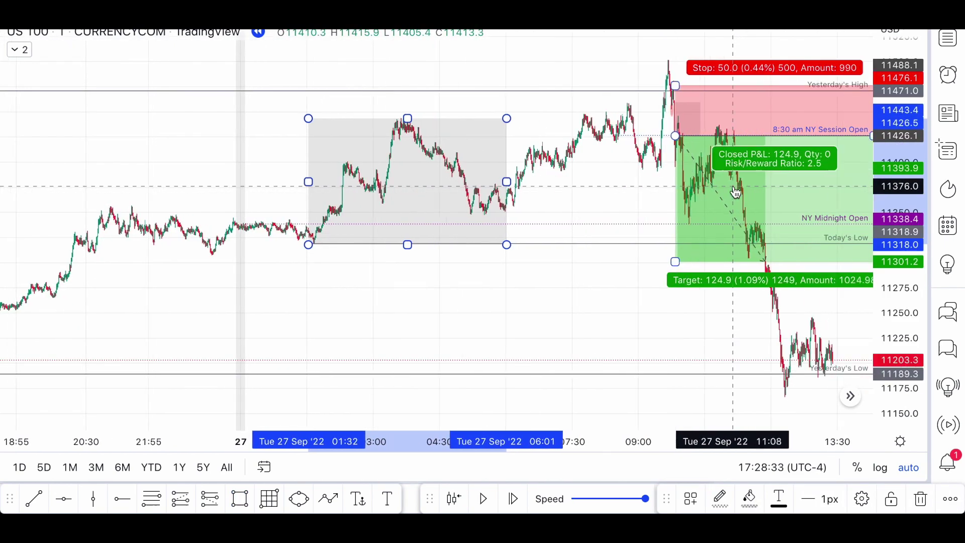
Step: Stretch the grey range box right to about 09:20 and delete the extra copy
key("ctrl+v")
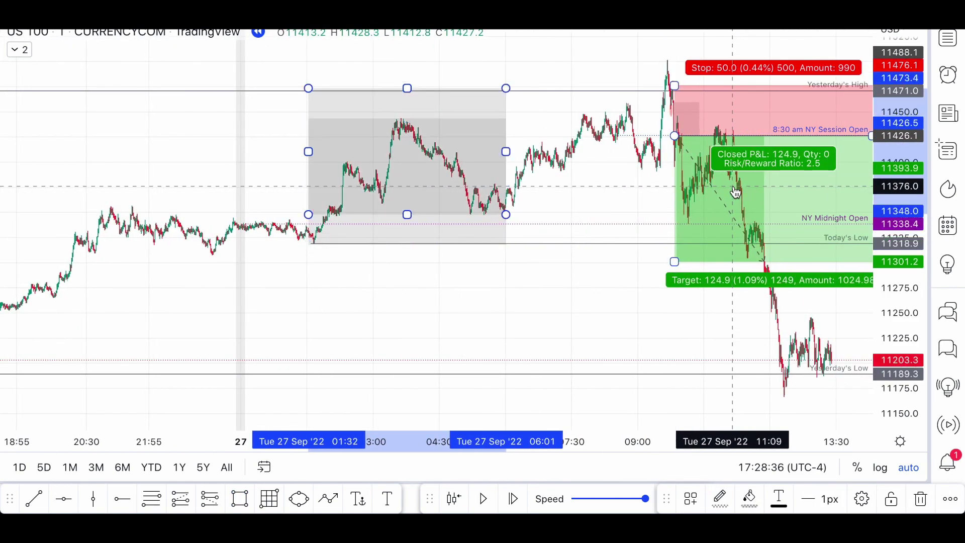
left_click_drag(492, 105, 648, 10)
left_click_drag(518, 181, 751, 186)
left_click_drag(647, 20, 642, 57)
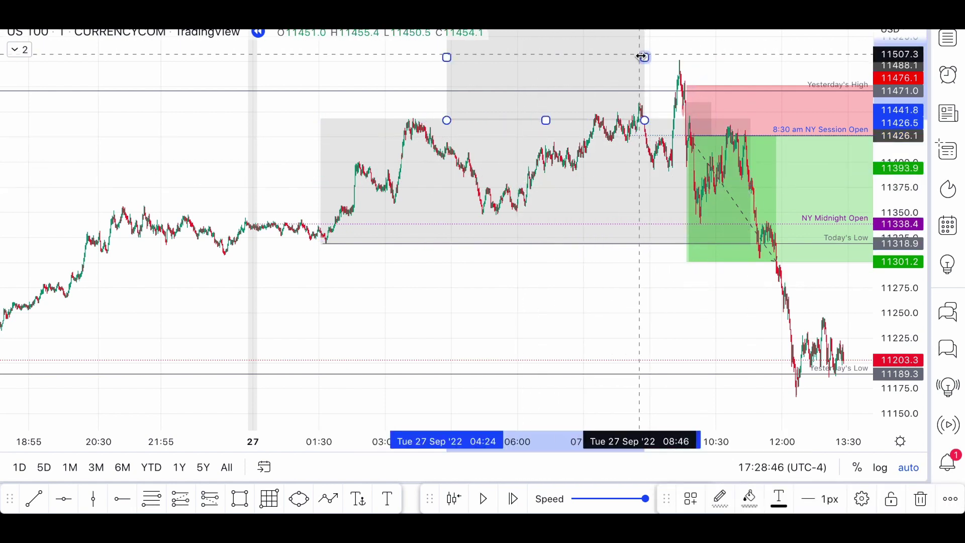
key("Delete")
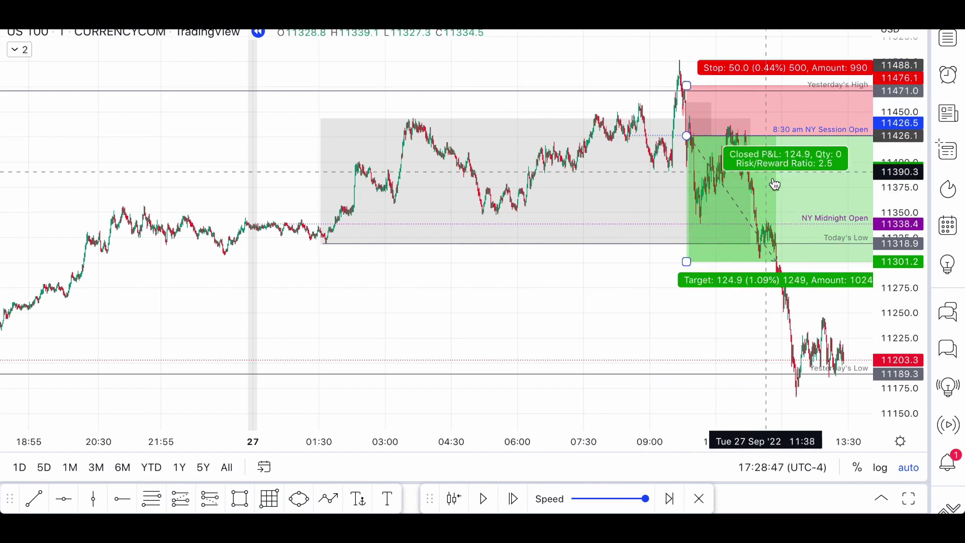
left_click(553, 120)
key("Delete")
scroll(324, 256, "down", 1)
Step: Draw a new box from the 02:00 high down to around 04:00
scroll(325, 256, "left", 5)
scroll(324, 256, "up", 3)
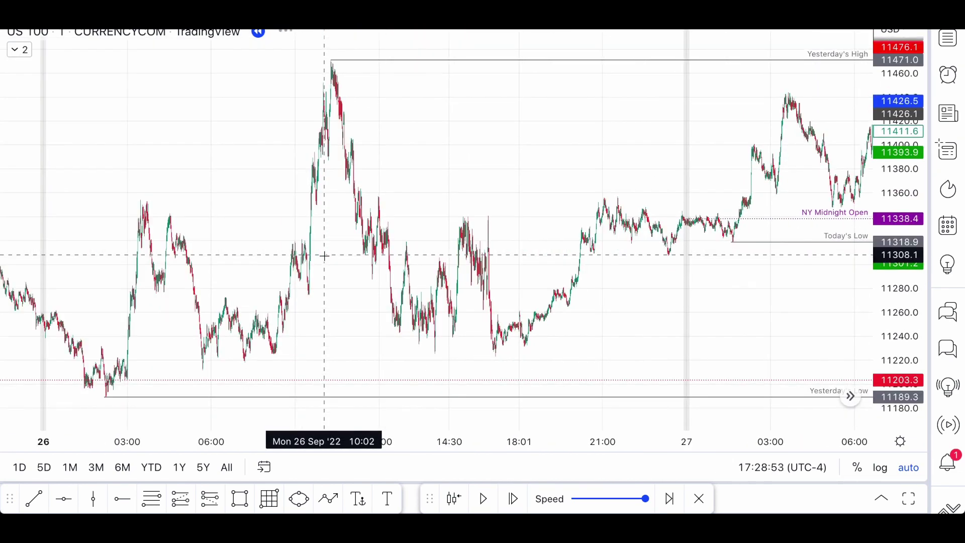
scroll(325, 256, "down", 4)
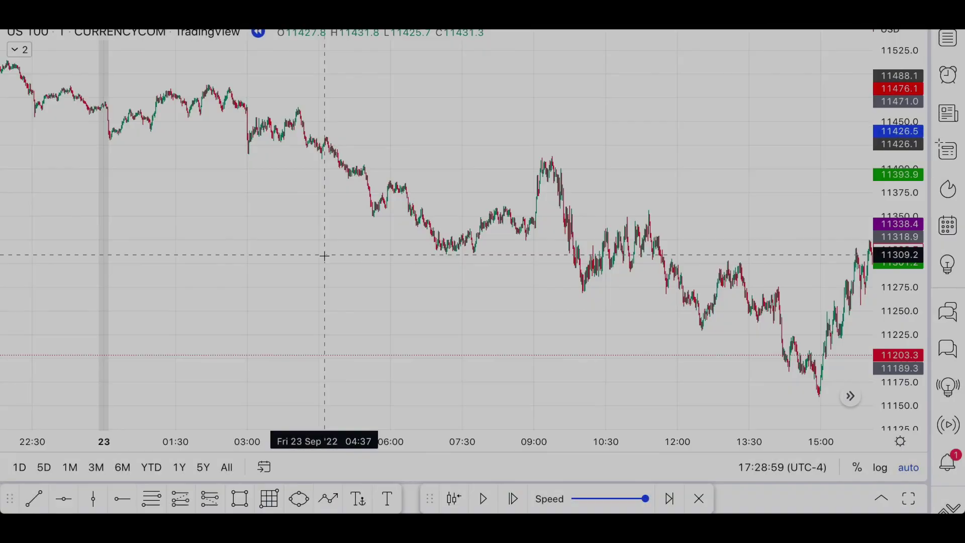
scroll(324, 256, "up", 4)
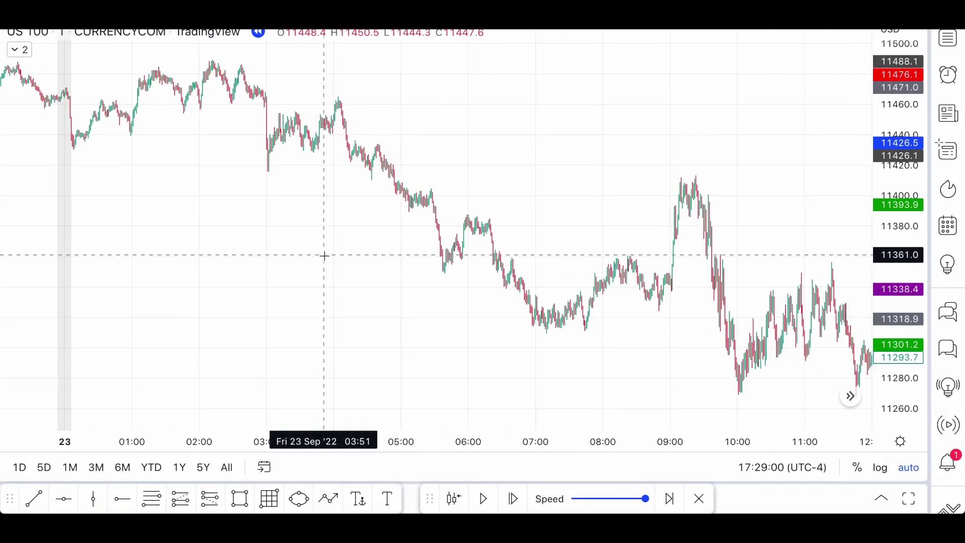
left_click(219, 59)
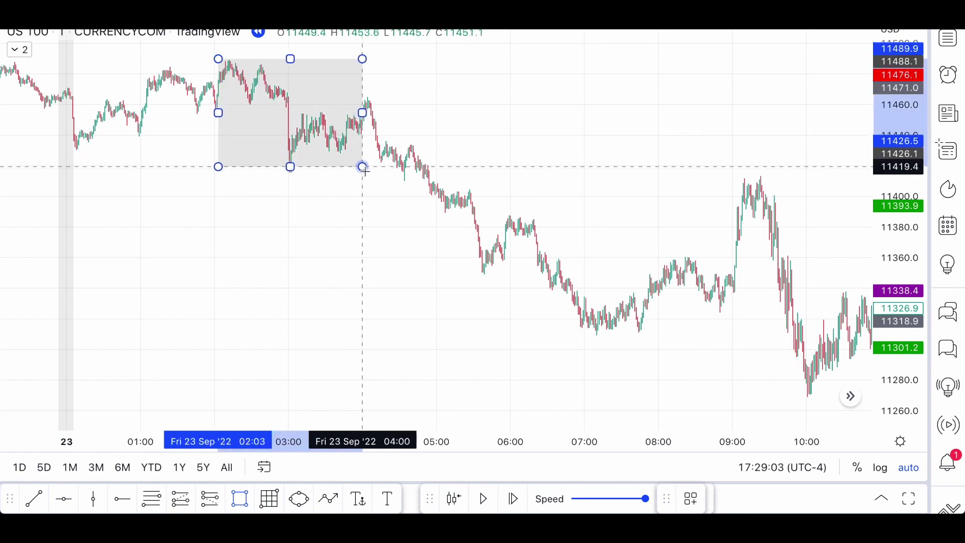
left_click(366, 173)
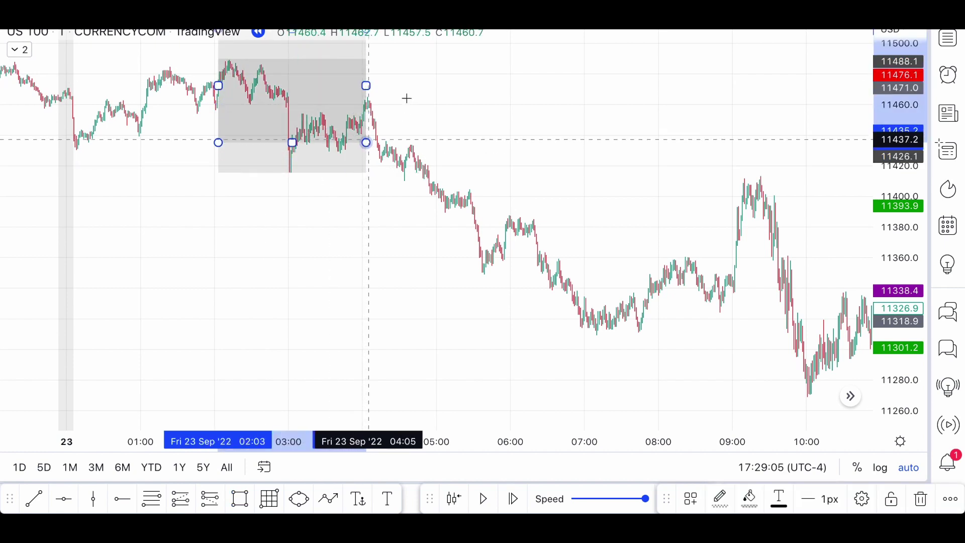
left_click(371, 62)
Step: Place a second box beneath the first, widen it right, and stretch the upper box further
left_click(365, 54)
left_click_drag(363, 80, 395, 195)
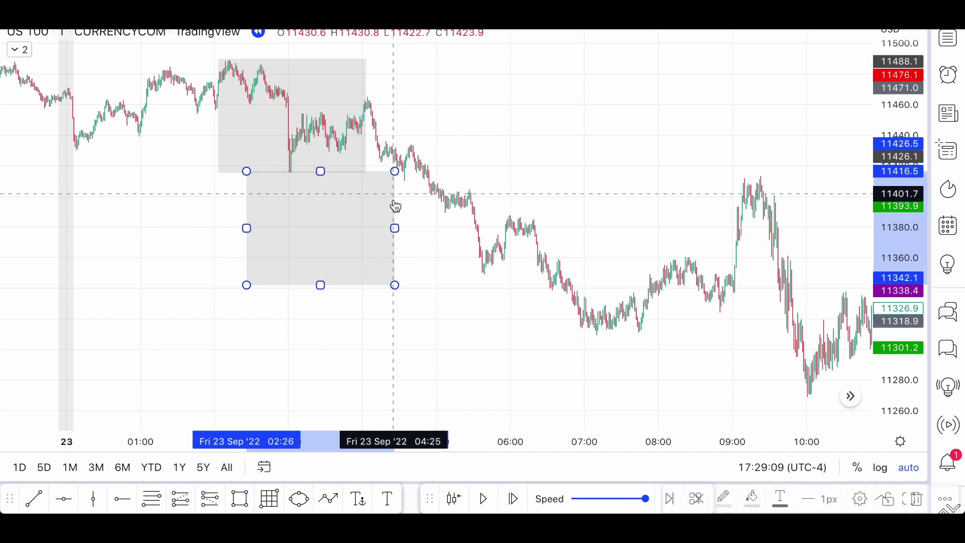
left_click_drag(399, 228, 815, 228)
scroll(816, 227, "down", 3)
left_click(689, 243)
scroll(685, 242, "right", 5)
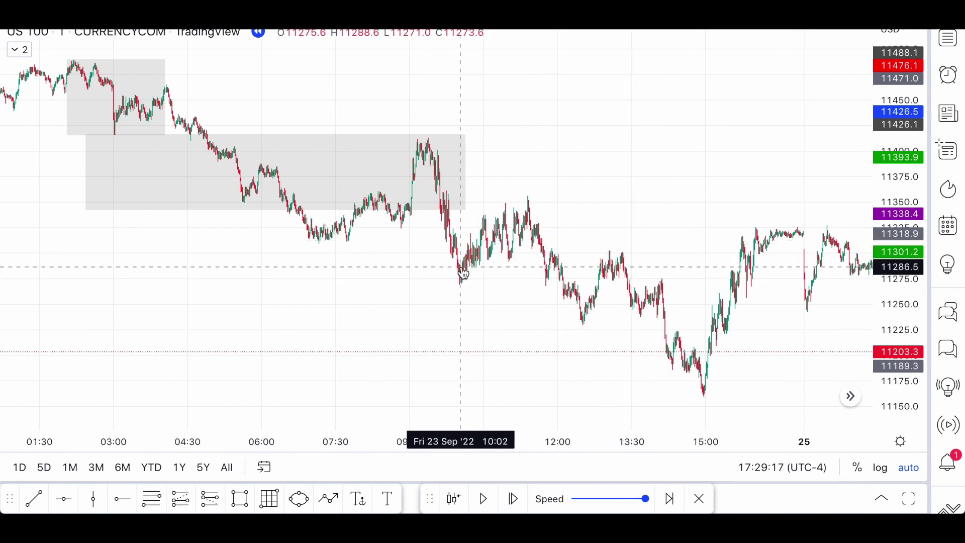
left_click_drag(167, 96, 467, 112)
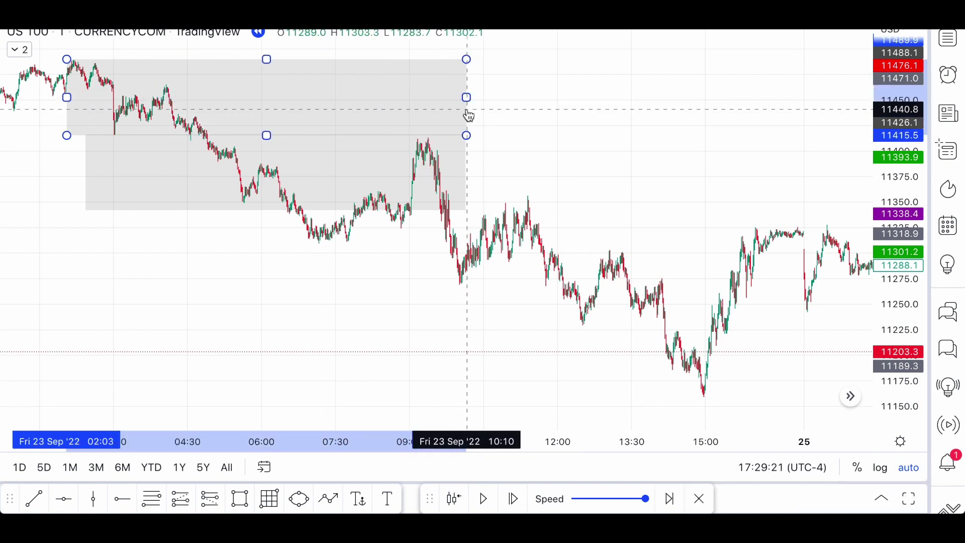
left_click(465, 270)
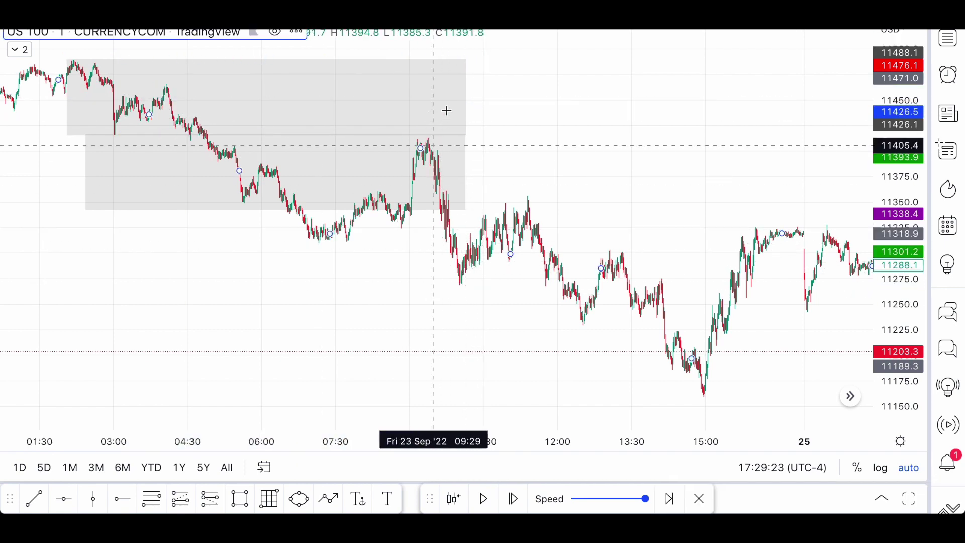
Step: Delete both grey rectangles and scroll the chart right to the 27 Sep session
left_click(465, 98)
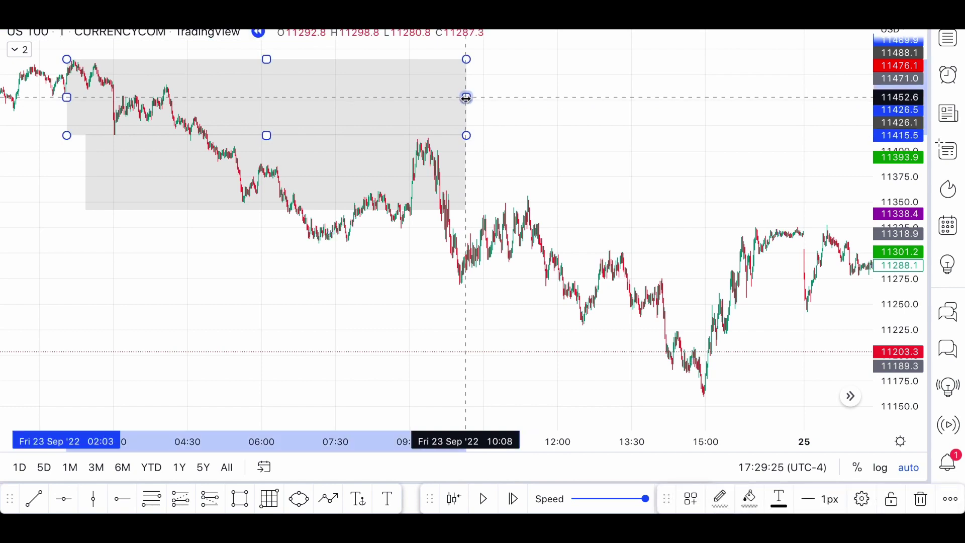
key("Delete")
left_click(466, 171)
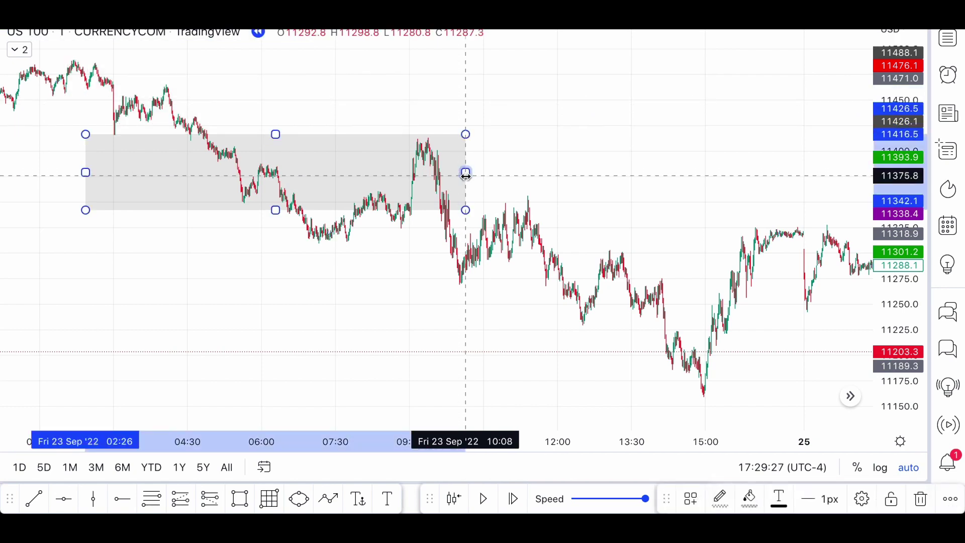
key("Delete")
scroll(586, 209, "right", 10)
scroll(587, 209, "right", 15)
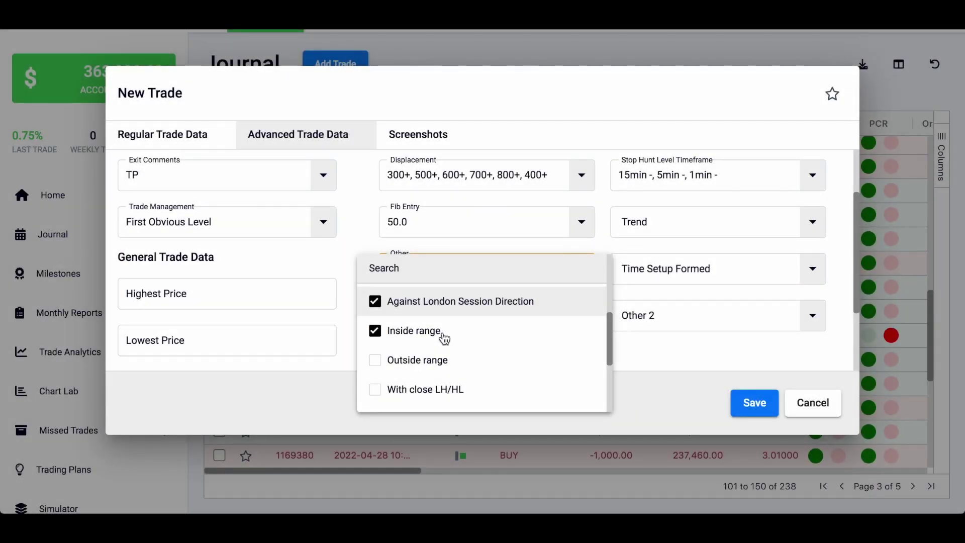
Step: Zoom into the 27 Sep short's entry candles near 09:45, then return to the New Trade dialog
scroll(444, 338, "down", 3)
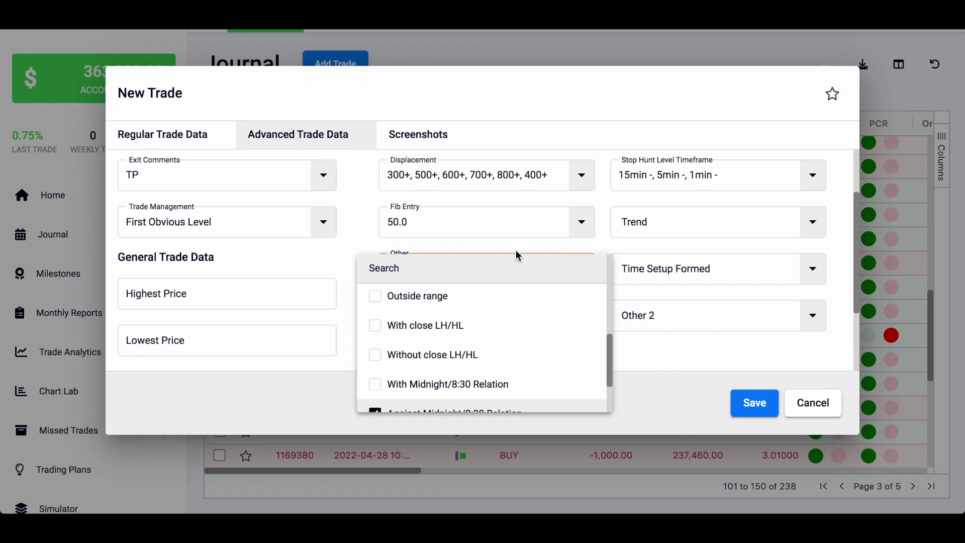
scroll(502, 355, "down", 1)
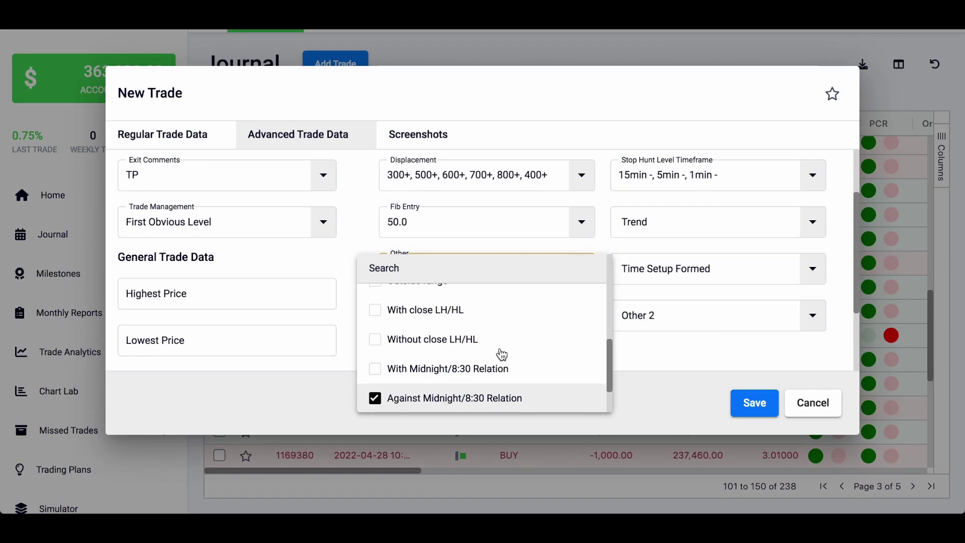
Step: Tick the With close LH/HL tag in Other, then go back to the TradingView chart
scroll(421, 310, "down", 1)
left_click(421, 306)
scroll(534, 357, "down", 2)
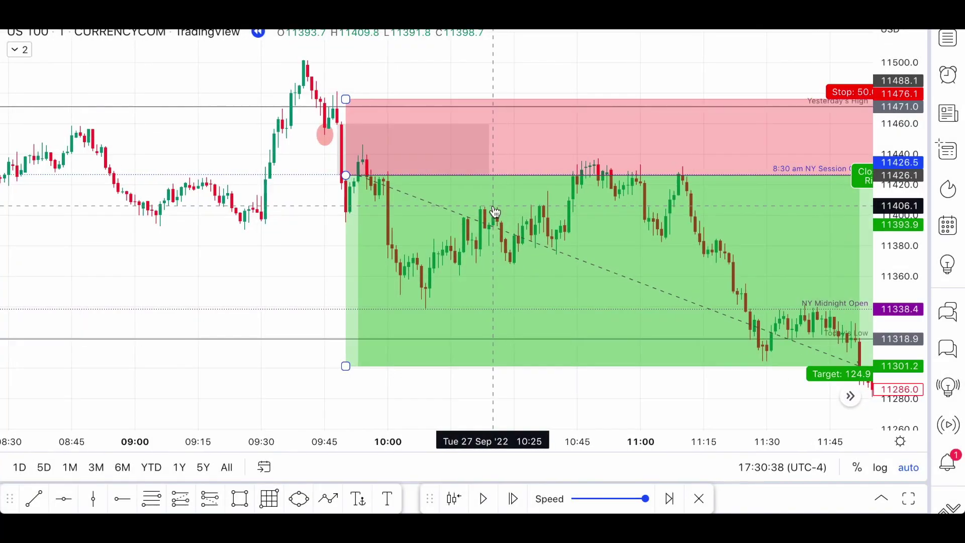
scroll(492, 209, "up", 2)
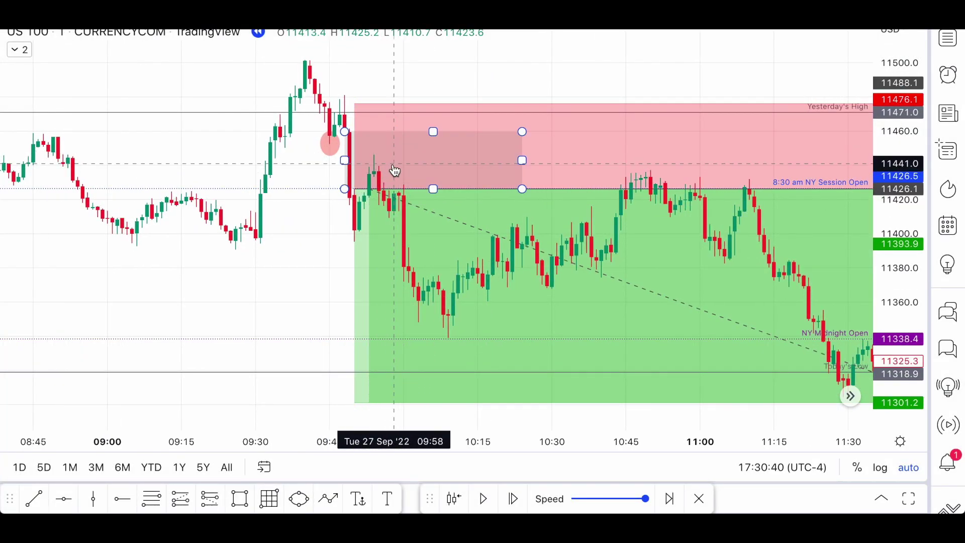
Step: Inspect the position box and shaded rectangle on the chart, then tick With 8:30 concept
left_click(556, 305)
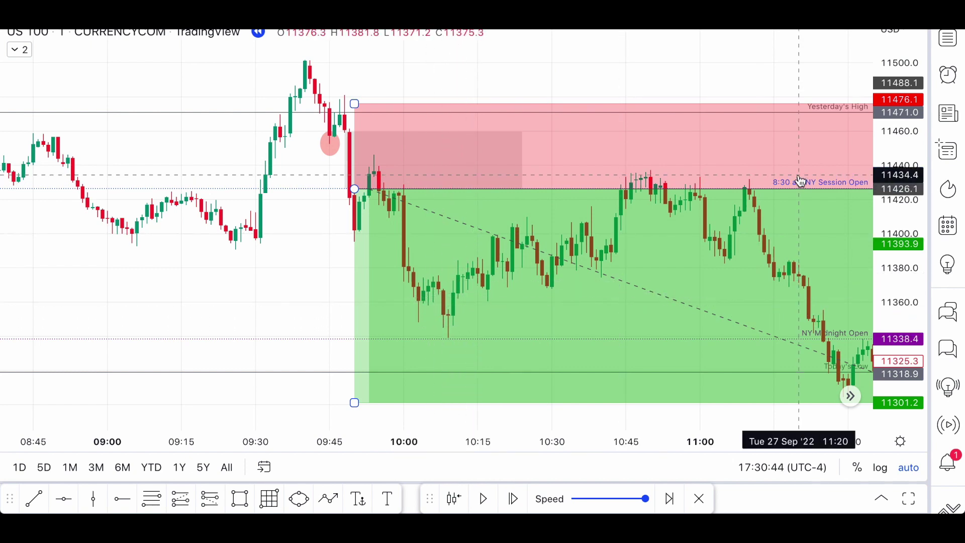
left_click(409, 190)
scroll(409, 190, "up", 3)
left_click(408, 190)
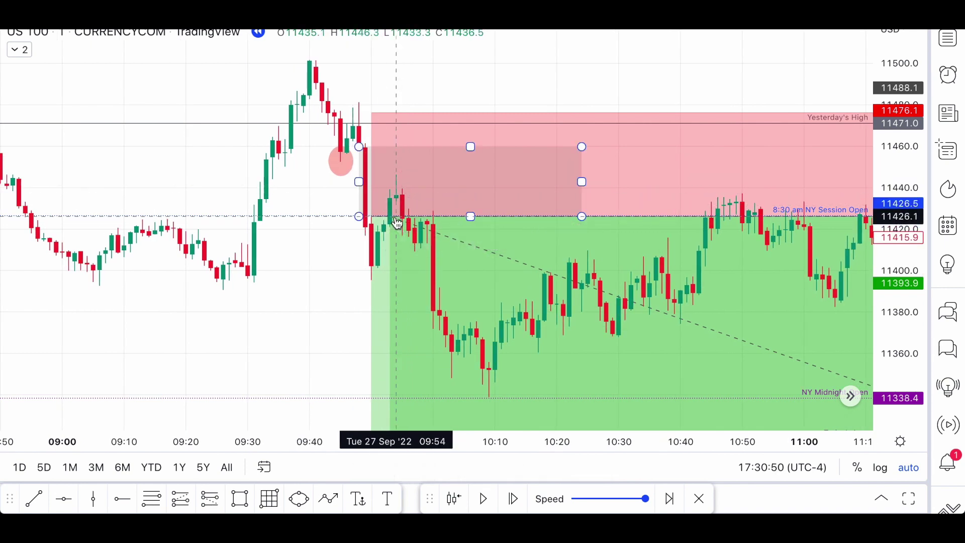
left_click(392, 202)
left_click(401, 197)
left_click(389, 184)
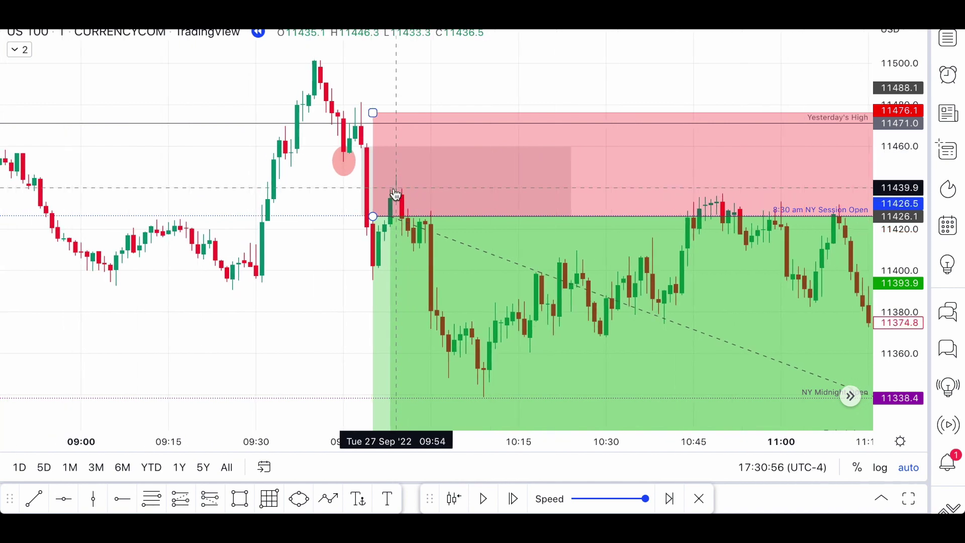
left_click(391, 193)
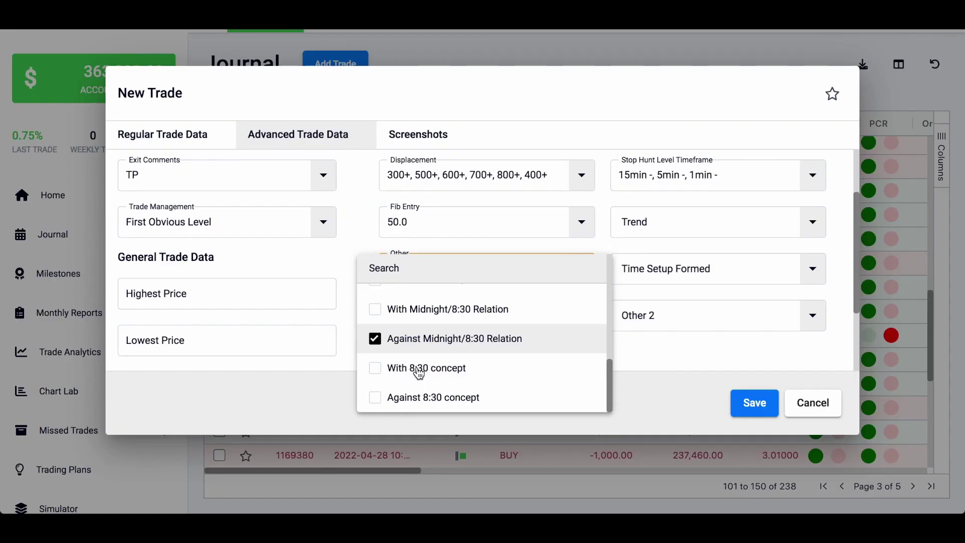
left_click(419, 372)
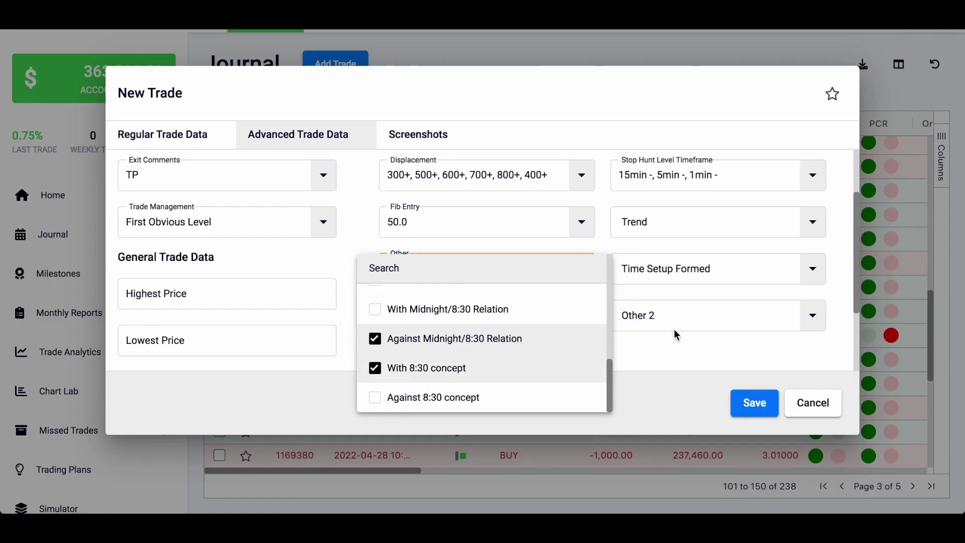
Step: Tick the Time Setup Formed times 8:30+, 8:45+, 9:00+, 9:15+, 9:30+ and 9:45+
left_click(707, 351)
scroll(699, 322, "down", 1)
left_click(674, 255)
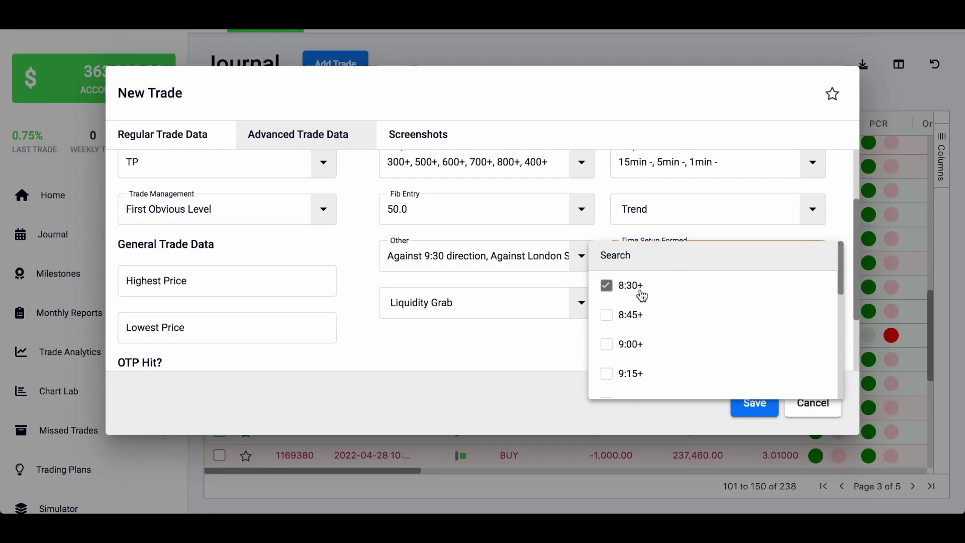
left_click(639, 317)
left_click(640, 344)
scroll(638, 342, "down", 1)
left_click(636, 335)
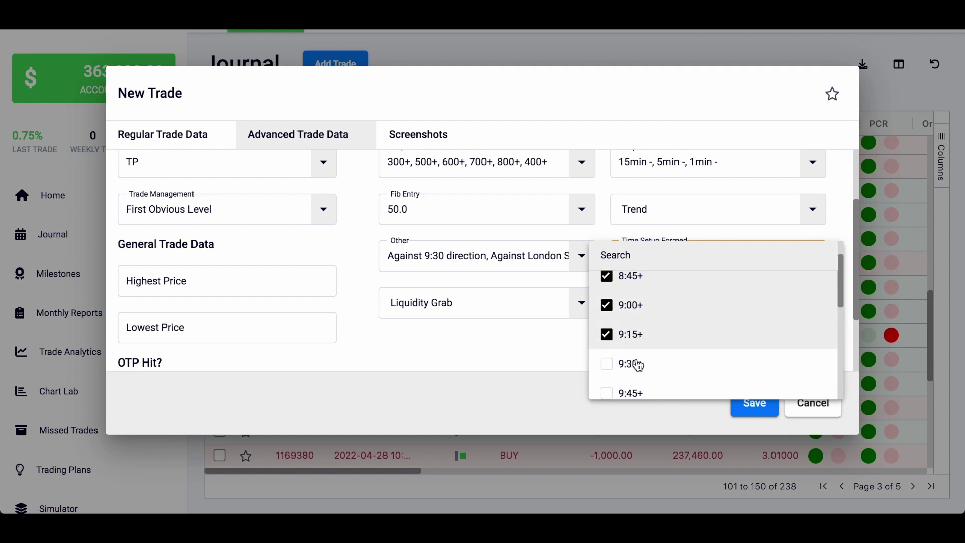
left_click(639, 366)
left_click(638, 394)
left_click(525, 351)
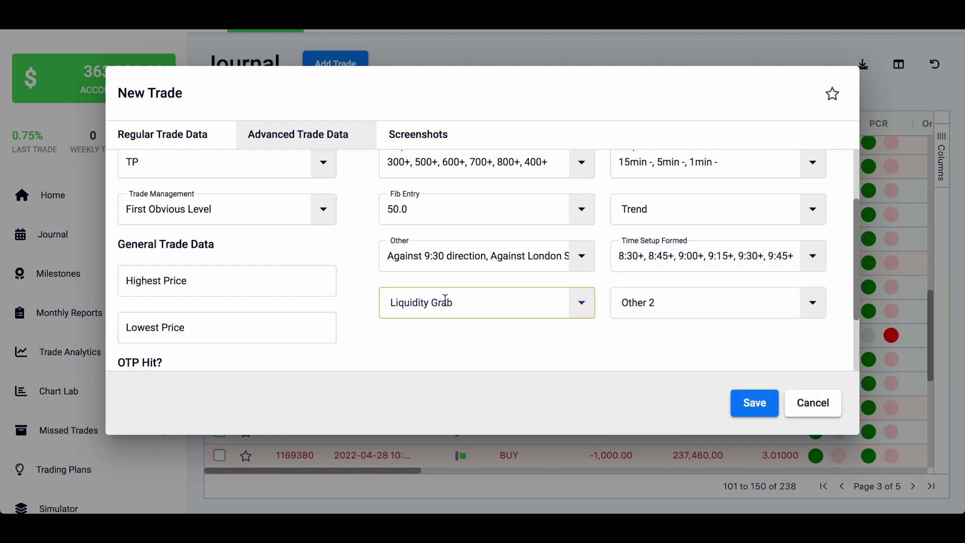
left_click(448, 306)
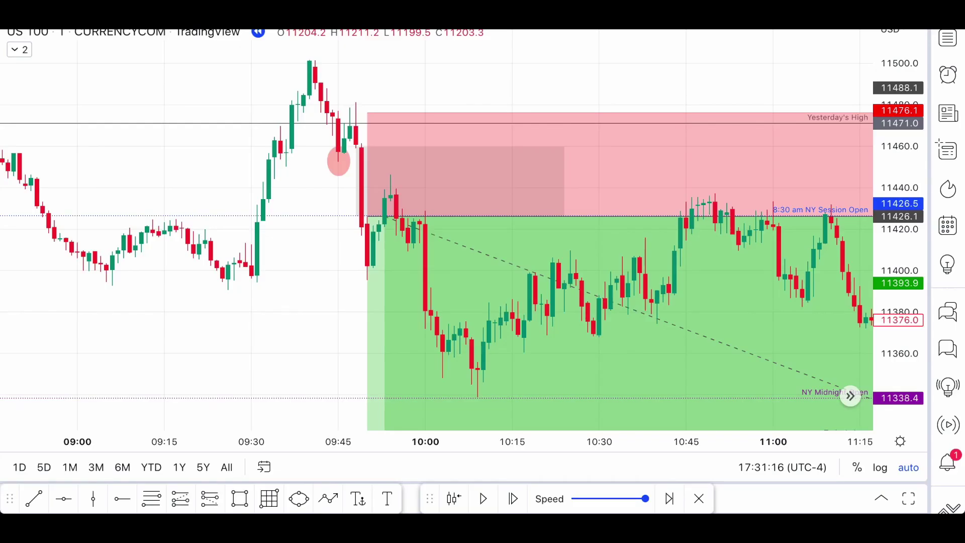
Step: Switch the TradingView chart to the 15-minute interval and scroll left to 26–27 Sep
type("15")
key("Return")
scroll(469, 250, "left", 10)
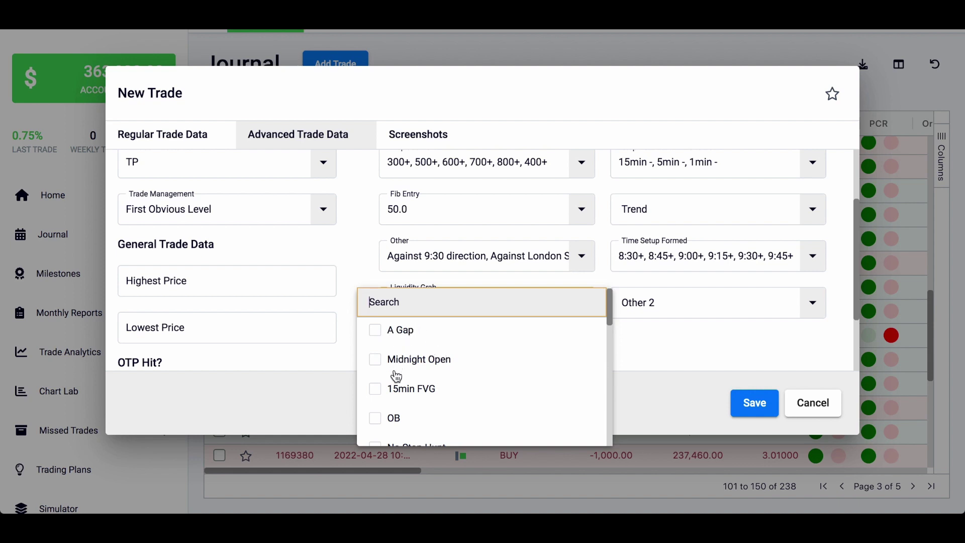
Step: Scroll the Liquidity Grab list down to Yesterday's High/Low, close it, then open Other 2
scroll(459, 374, "down", 1)
scroll(416, 371, "down", 1)
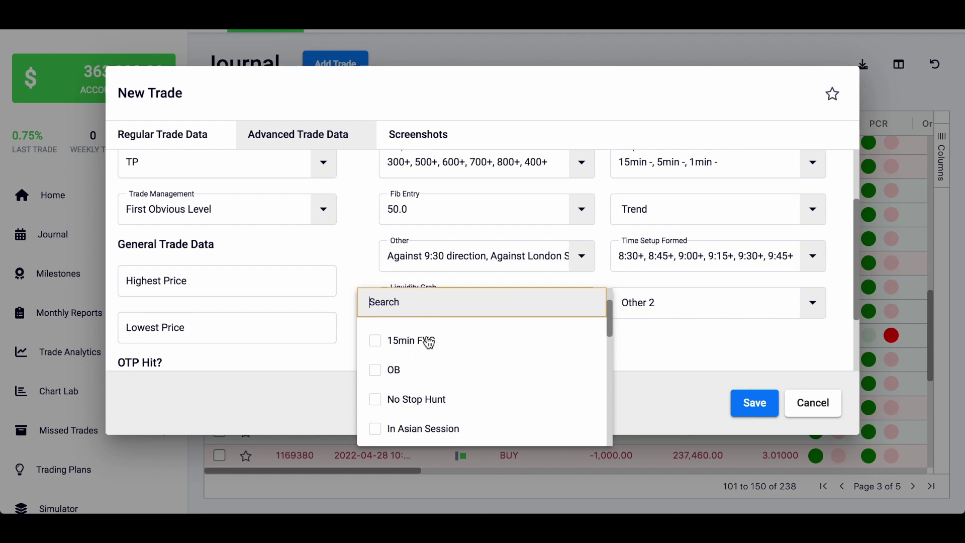
scroll(430, 377, "down", 1)
scroll(431, 377, "down", 2)
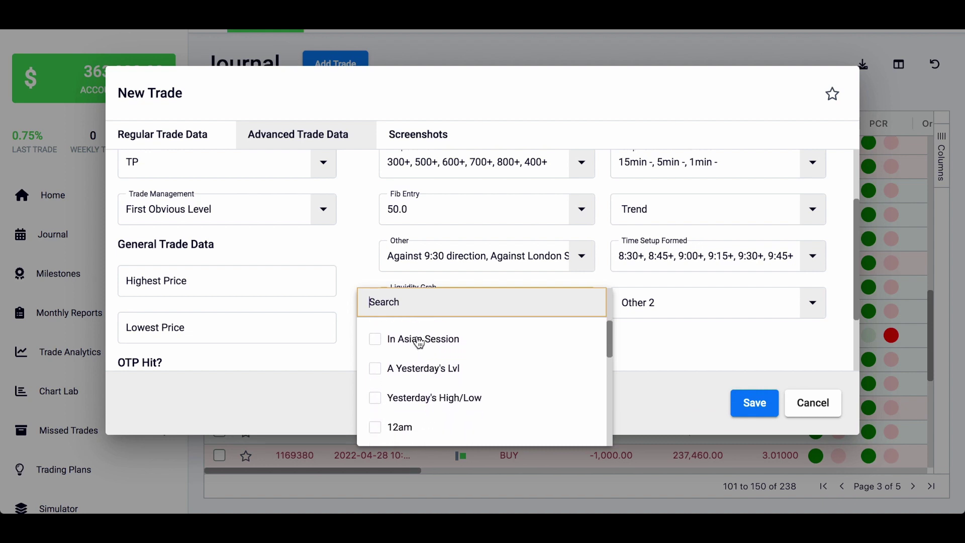
scroll(451, 361, "down", 1)
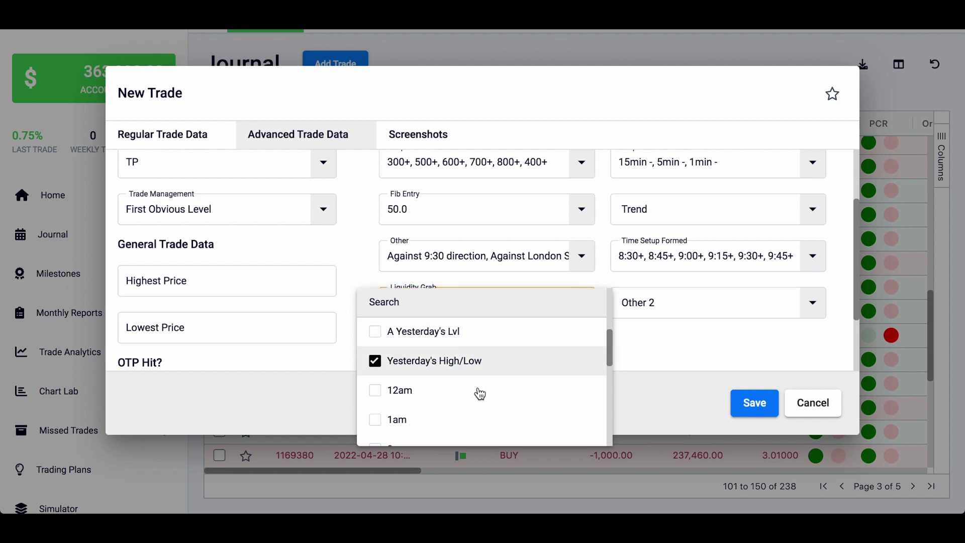
scroll(479, 394, "down", 3)
scroll(480, 394, "down", 3)
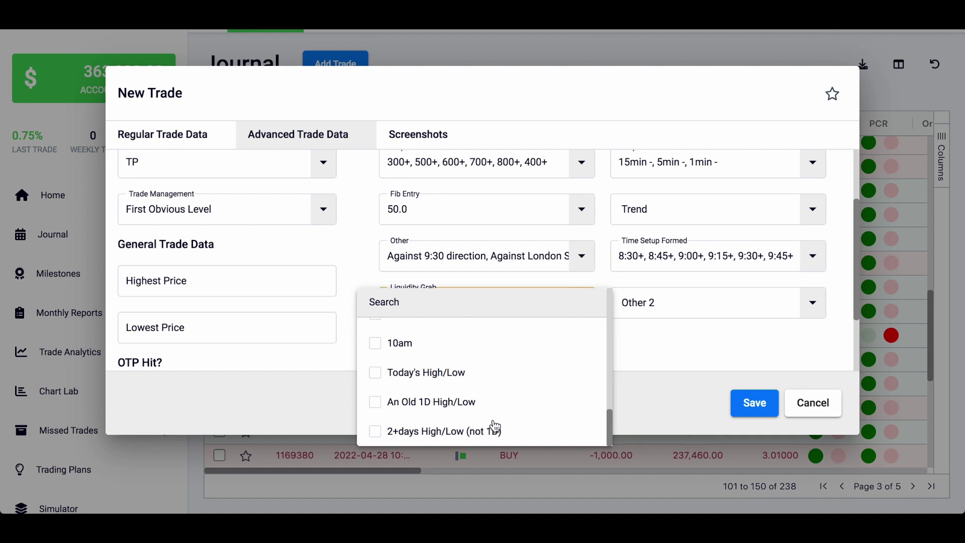
left_click(673, 314)
left_click(674, 305)
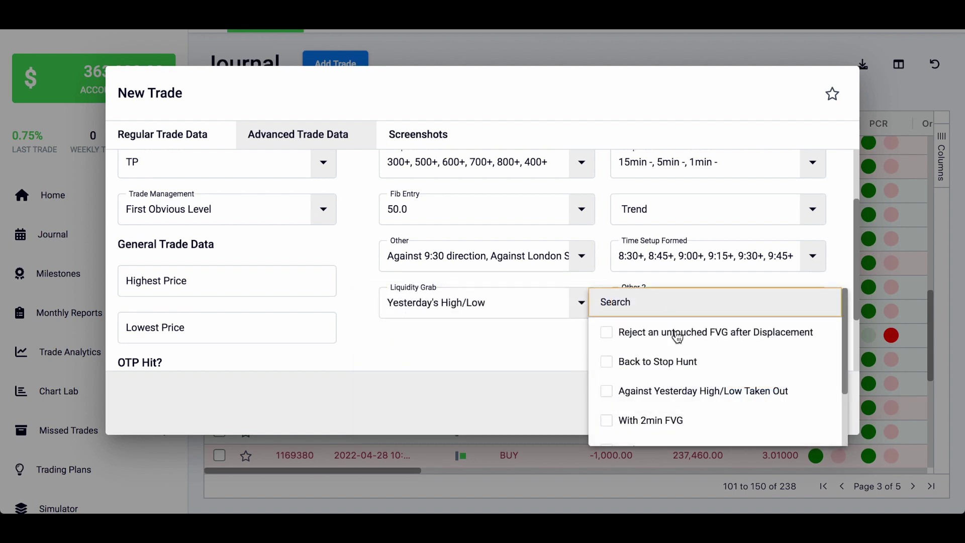